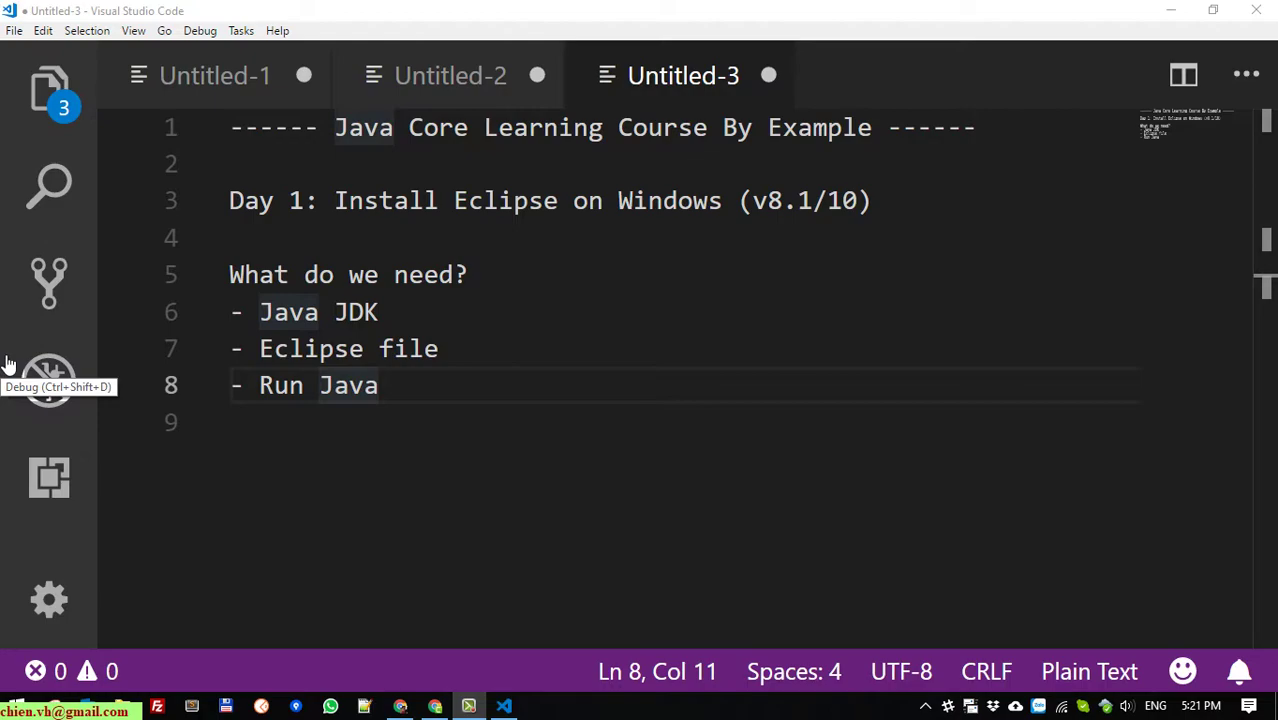
# Switch to Chrome, examine the Java SE Development Kit 8u181 downloads for the Windows installers, and close that page.
pyautogui.click(596, 437)
pyautogui.click(435, 706)
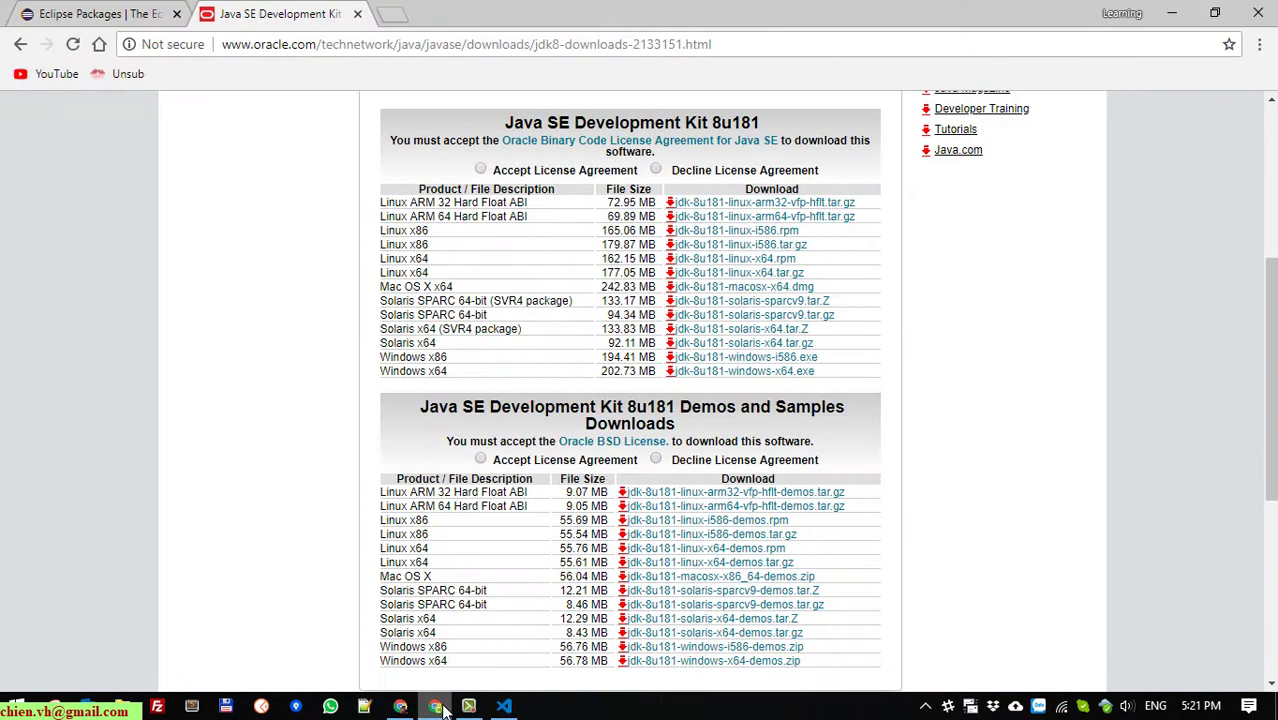
pyautogui.scroll(5, 276, 450)
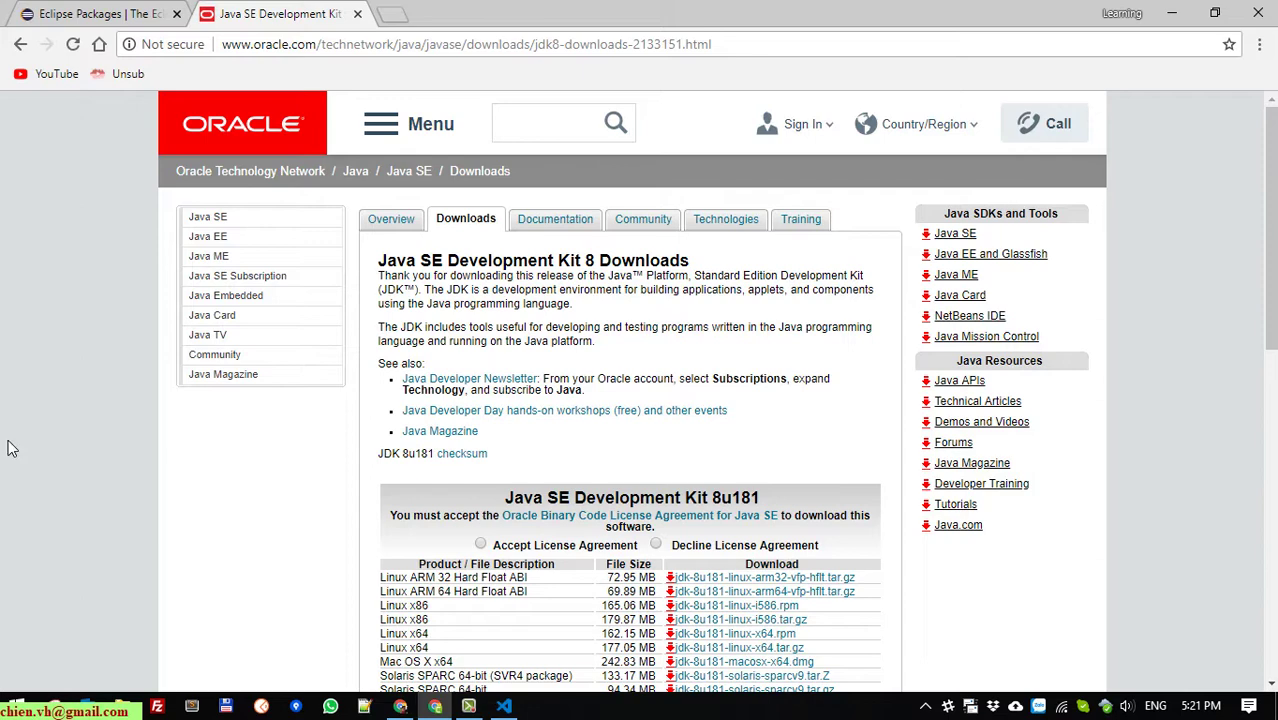
pyautogui.scroll(-1, 71, 443)
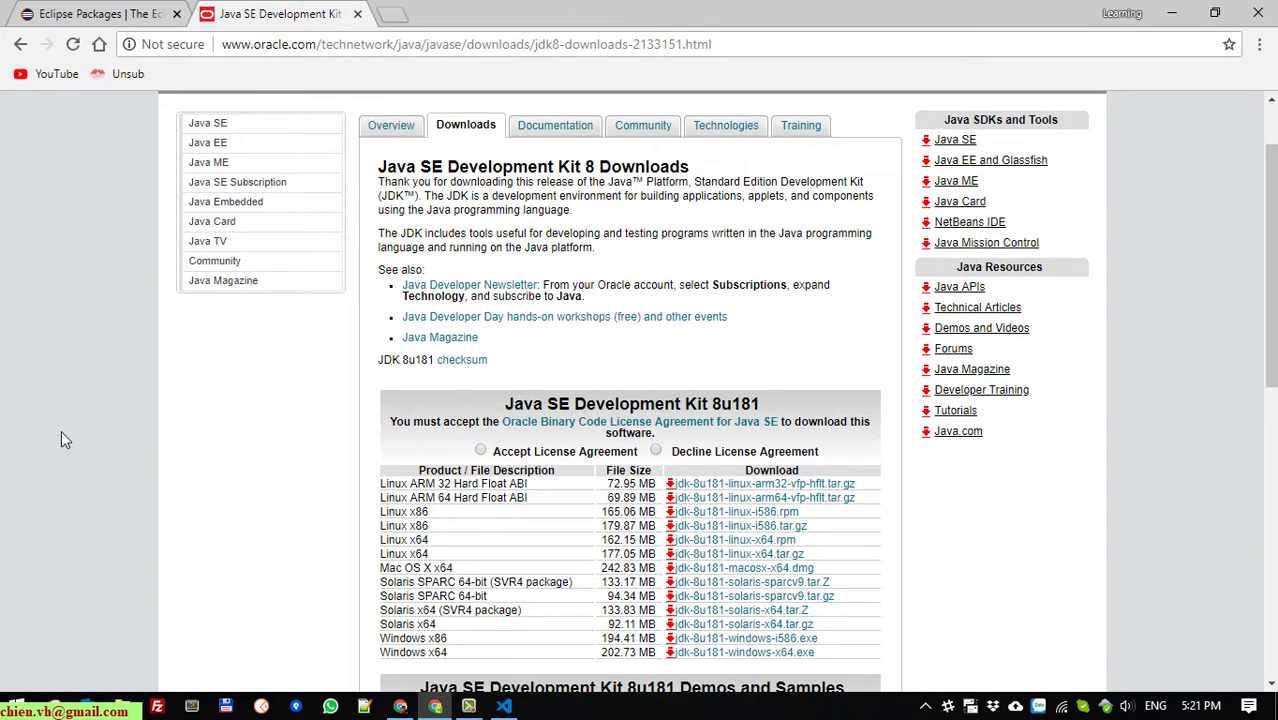
pyautogui.scroll(-2, 61, 435)
pyautogui.scroll(-2, 61, 440)
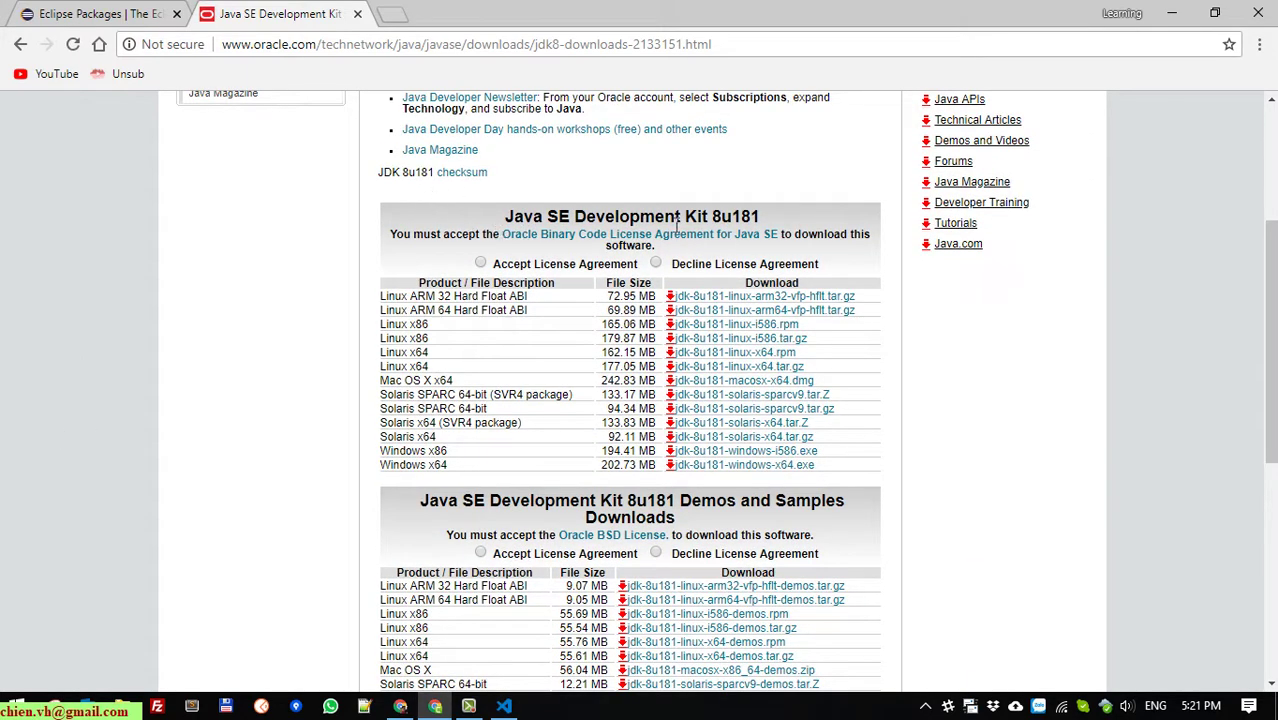
pyautogui.moveTo(500, 218); pyautogui.dragTo(574, 218)
pyautogui.moveTo(668, 226); pyautogui.dragTo(758, 220)
pyautogui.click(147, 485)
pyautogui.scroll(-4, 265, 424)
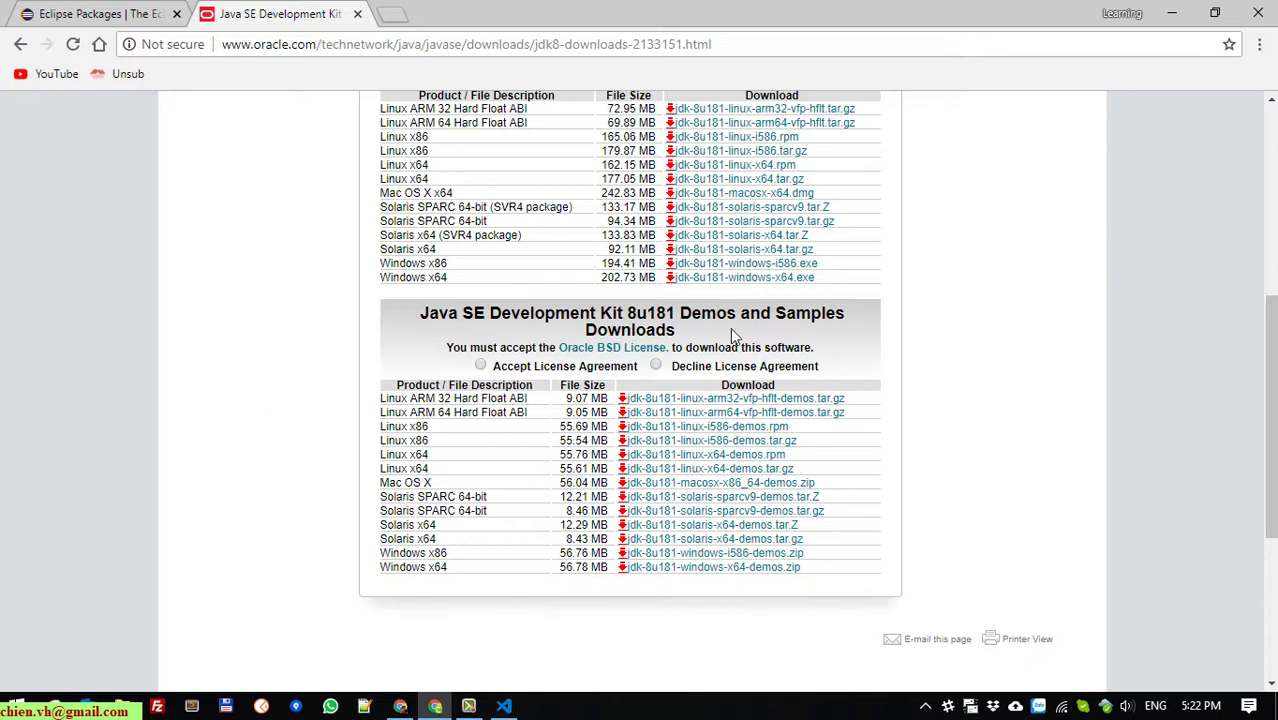
pyautogui.moveTo(815, 285); pyautogui.dragTo(356, 295)
pyautogui.click(356, 295)
pyautogui.scroll(1, 180, 234)
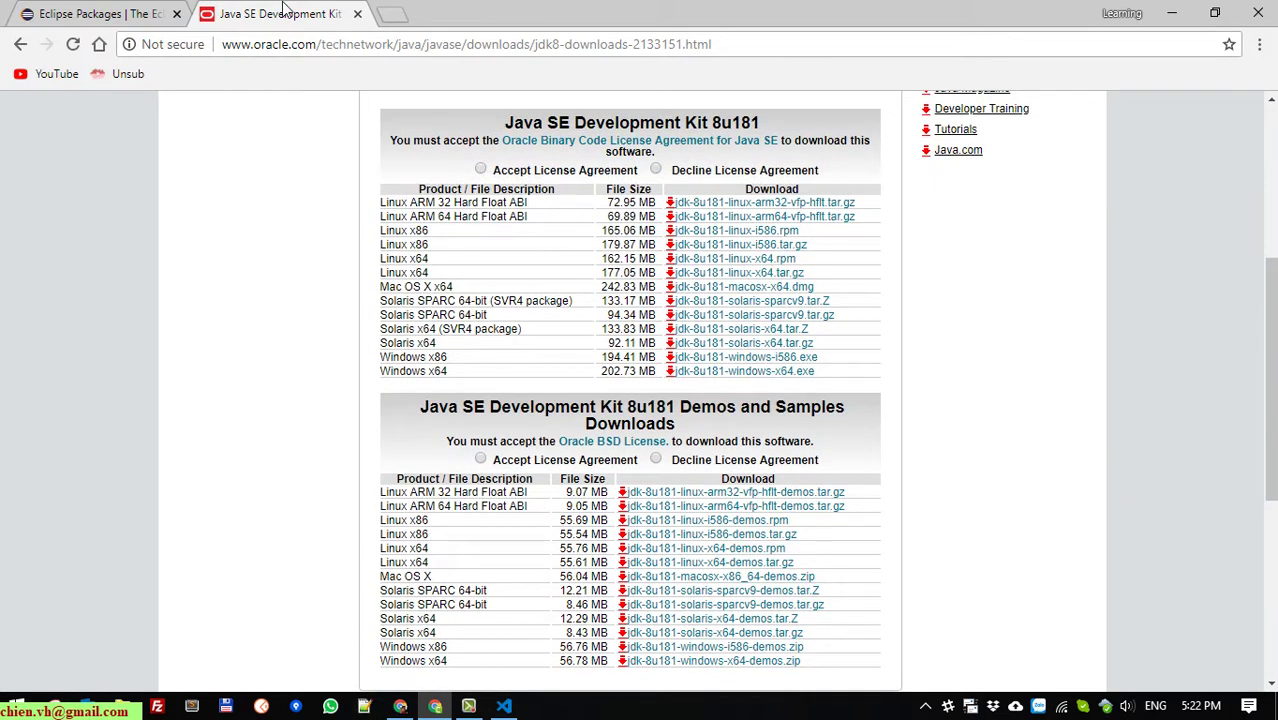
pyautogui.middleClick(283, 10)
# Switch to Visual Studio Code and review the Eclipse file entry in the list of course requirements.
pyautogui.click(503, 706)
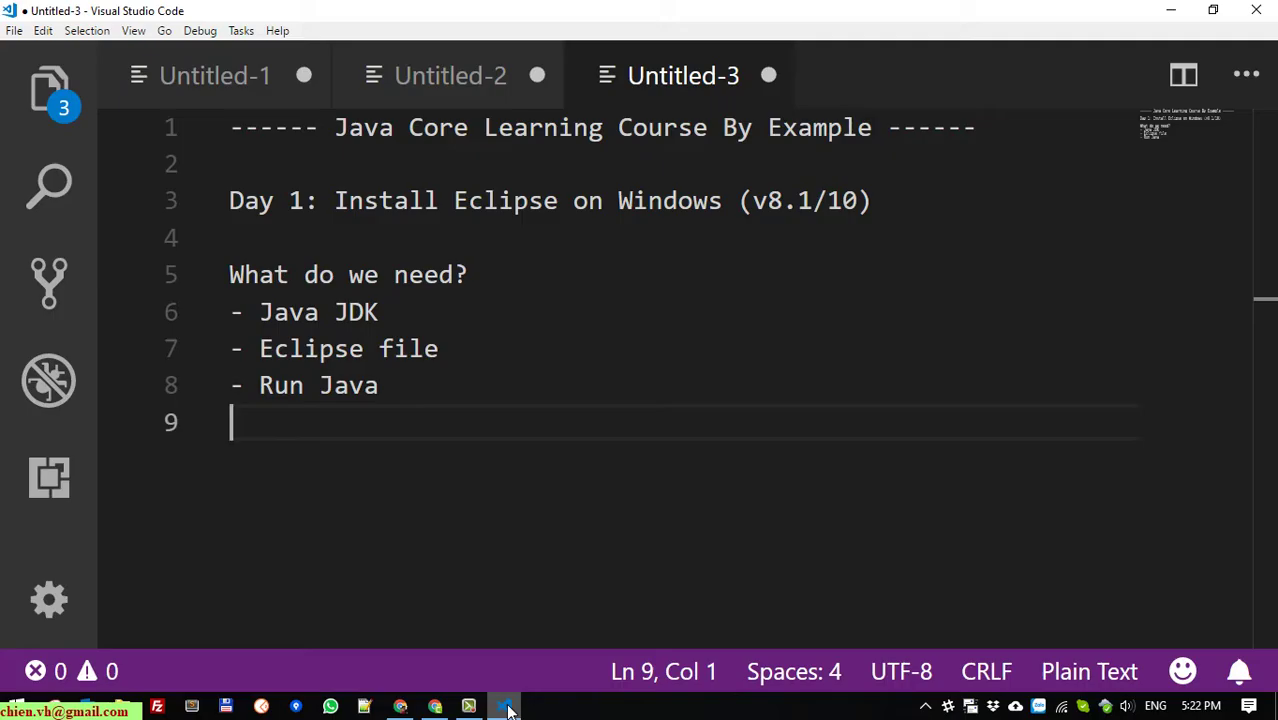
pyautogui.click(762, 384)
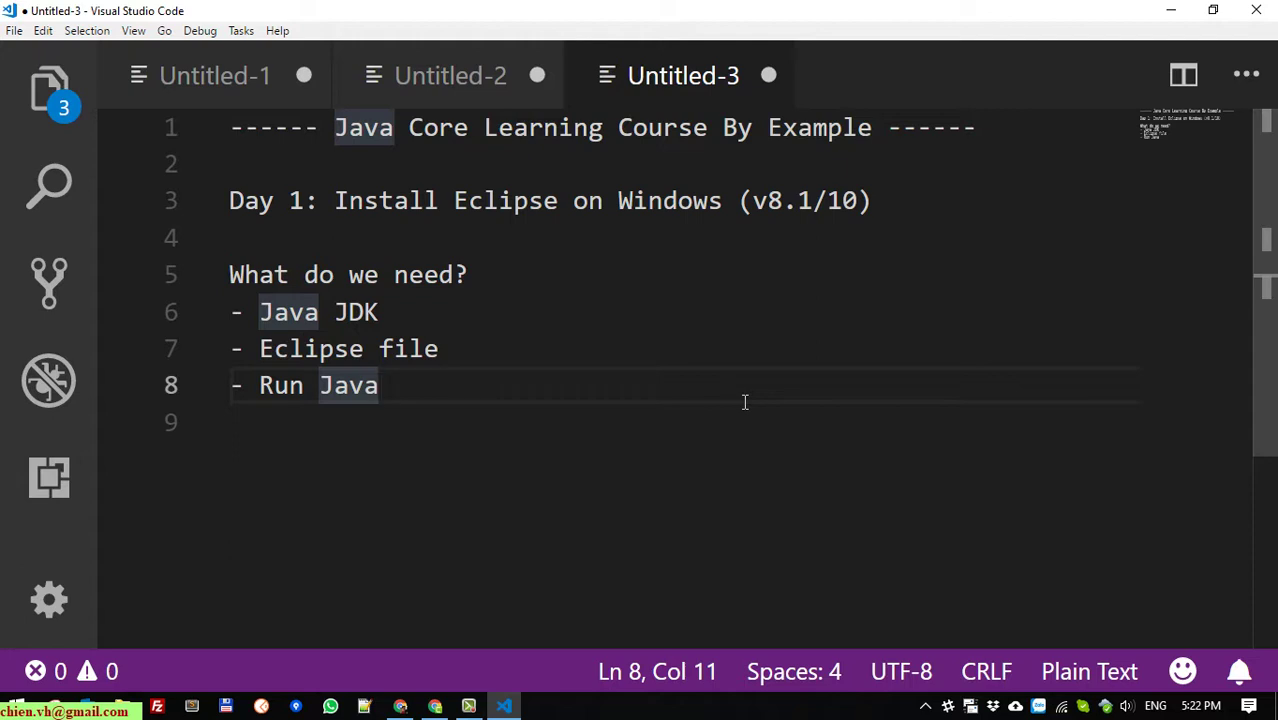
pyautogui.doubleClick(329, 352)
pyautogui.click(784, 460)
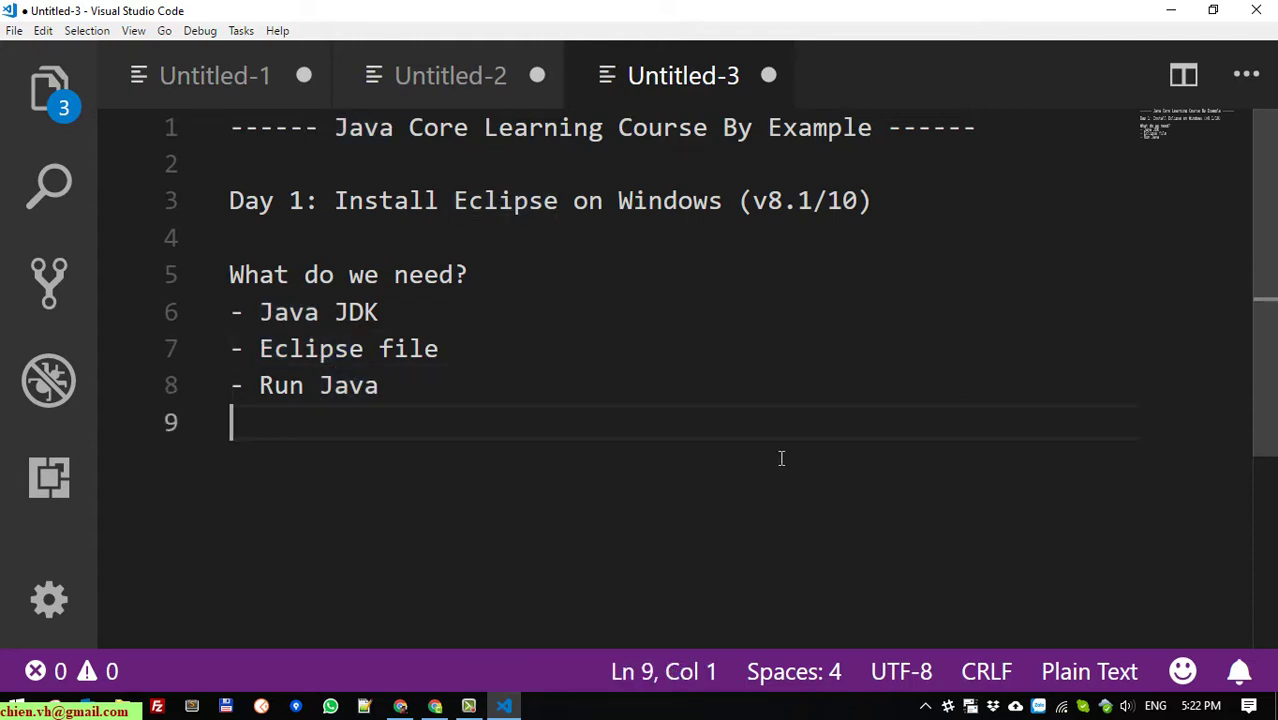
# Return to Chrome and examine the Eclipse Photon R packages for the Eclipse IDE for Java Developers Windows 64-bit download.
pyautogui.click(1172, 10)
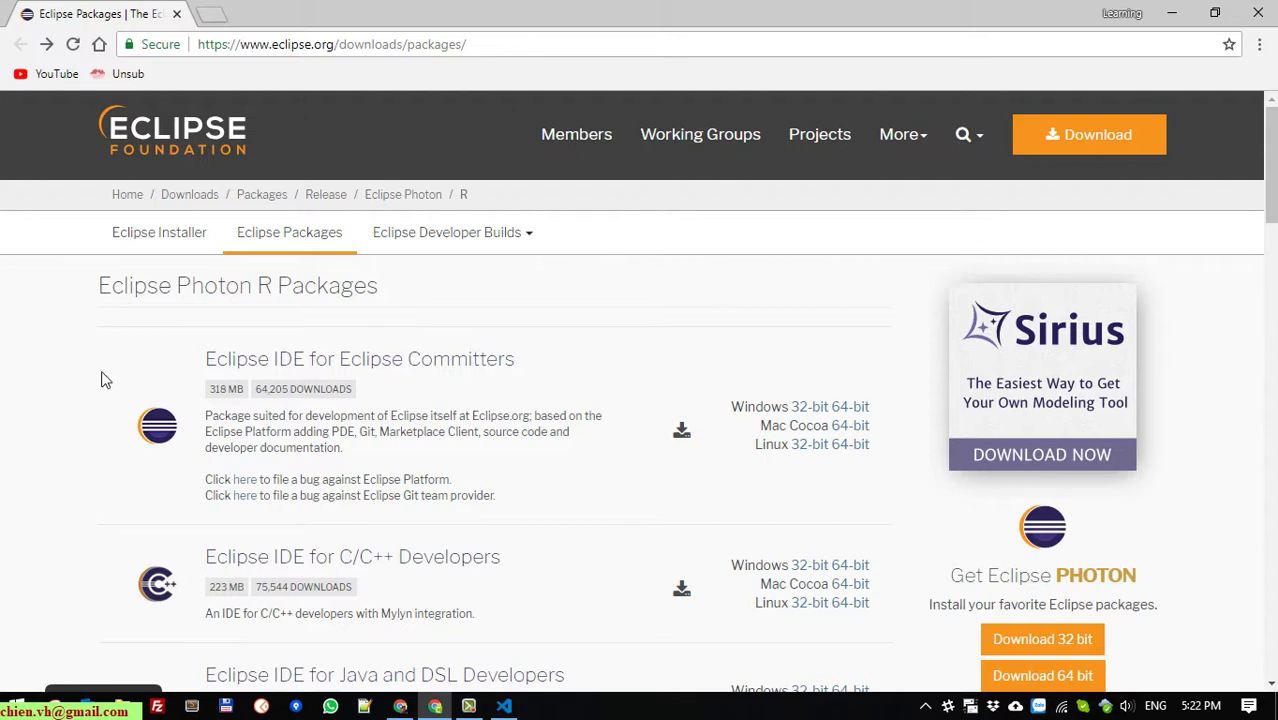
pyautogui.scroll(-1, 71, 402)
pyautogui.scroll(-2, 72, 417)
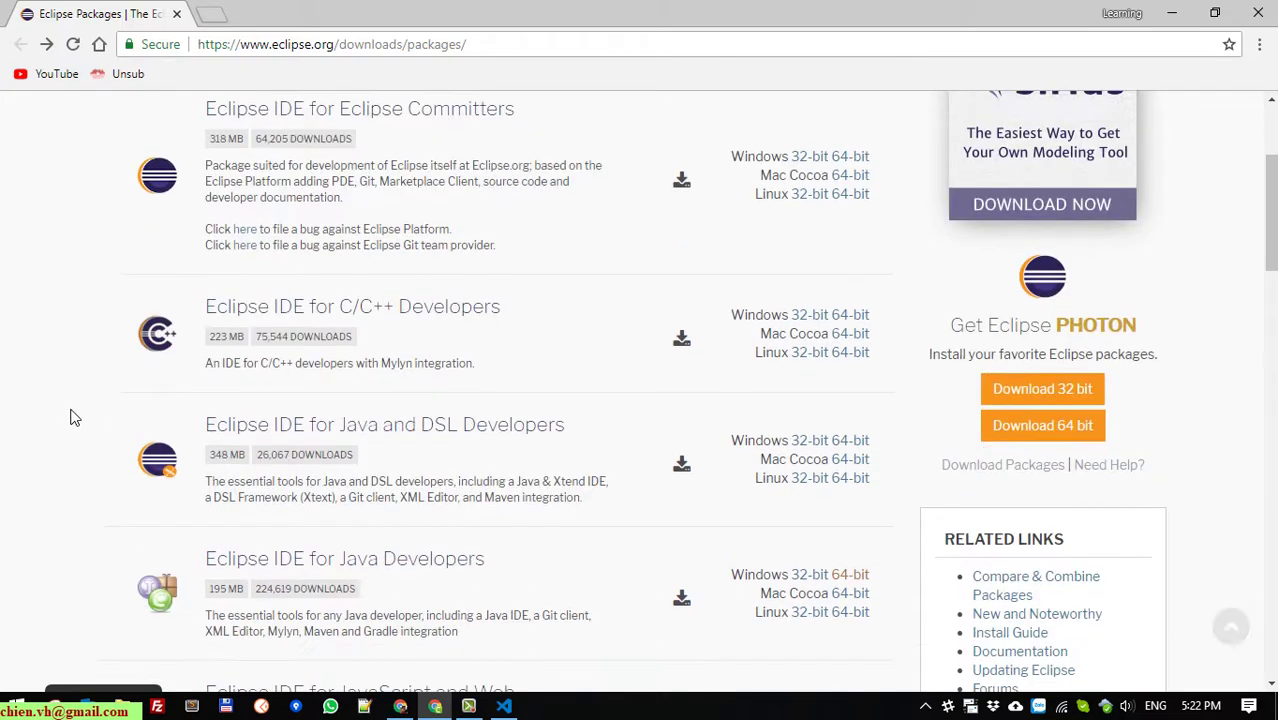
pyautogui.scroll(-3, 71, 417)
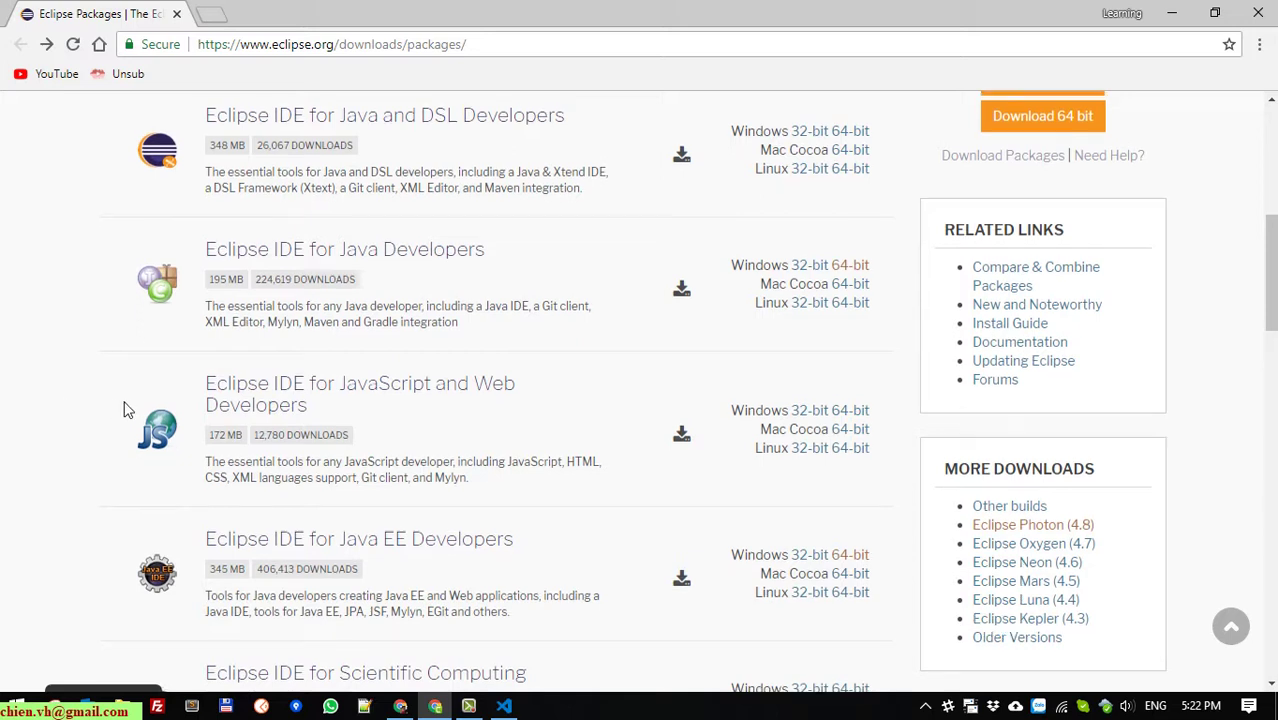
pyautogui.scroll(1, 118, 406)
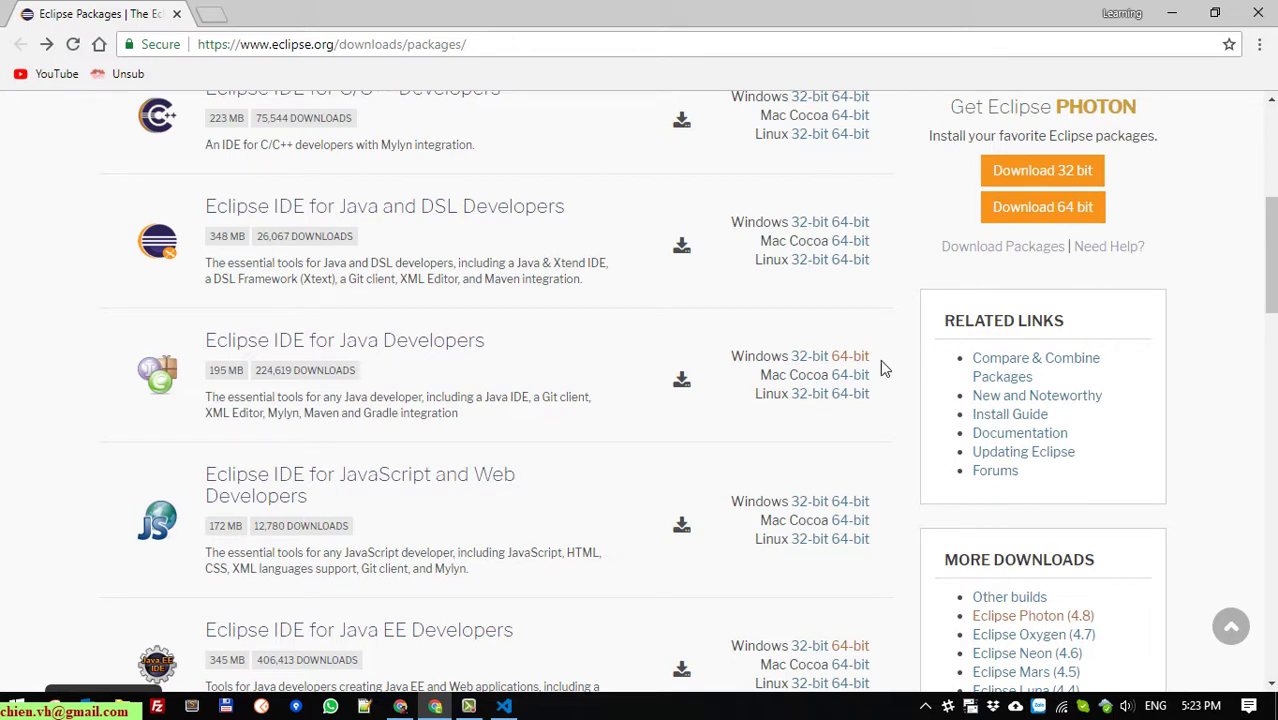
# In File Explorer, open the eclipse folder inside eclipse-java-photon-R-win32-x86_64 and run eclipse.exe.
pyautogui.click(1177, 12)
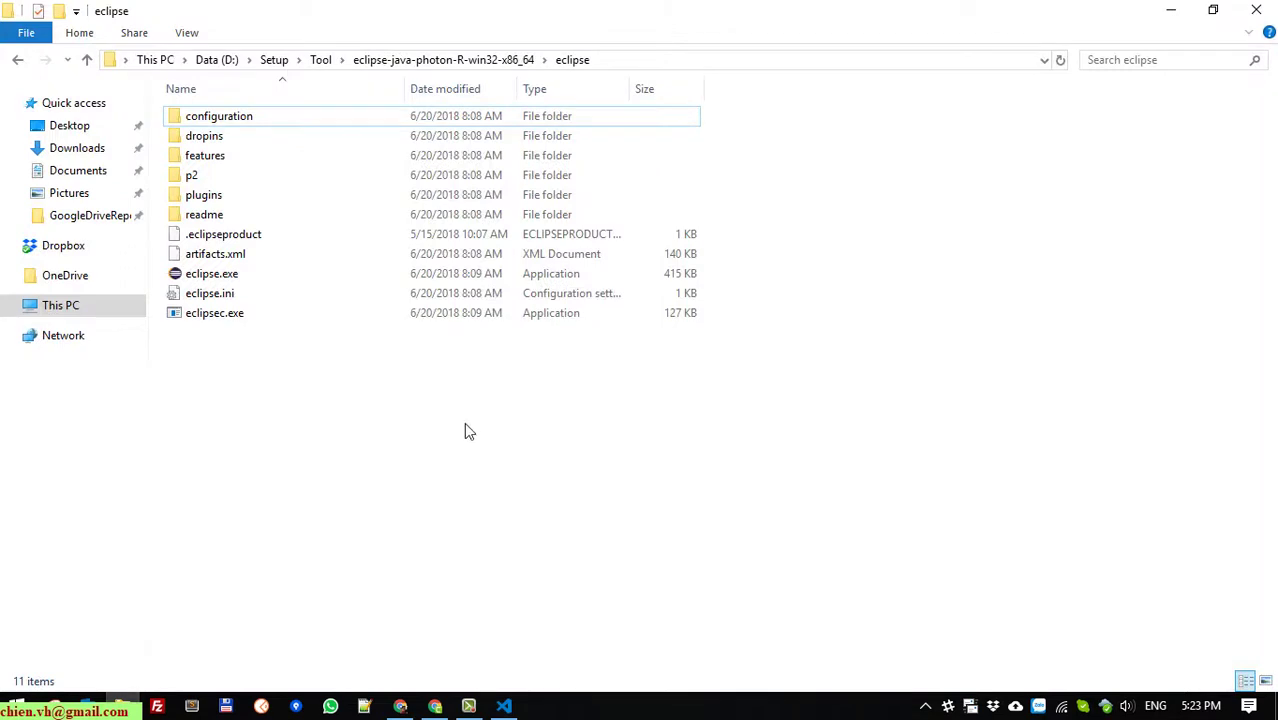
pyautogui.click(378, 60)
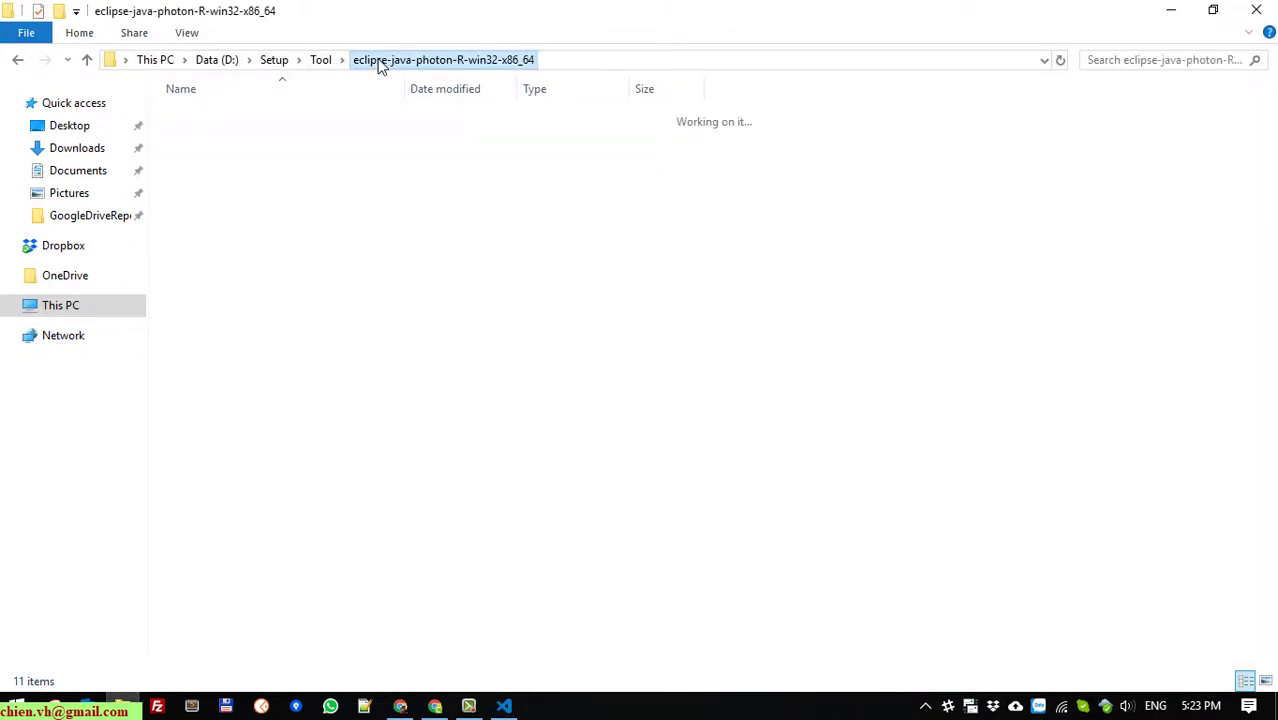
pyautogui.click(284, 244)
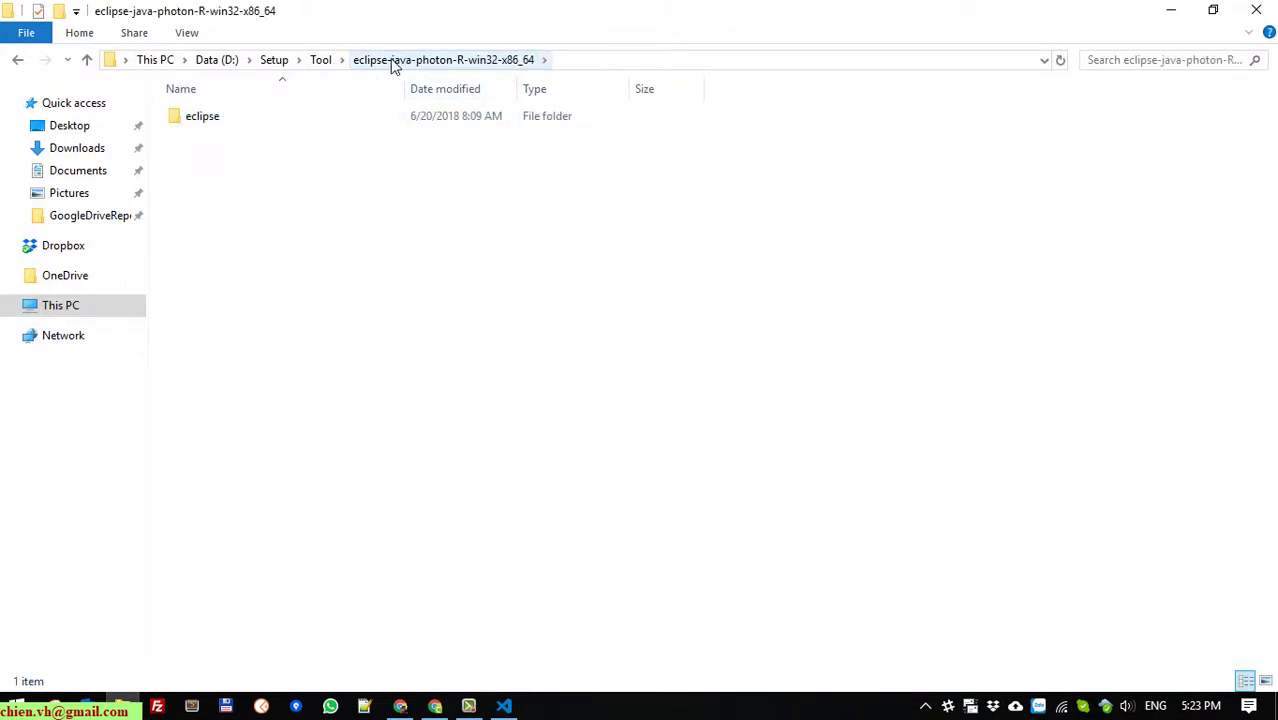
pyautogui.click(218, 121)
pyautogui.doubleClick(218, 121)
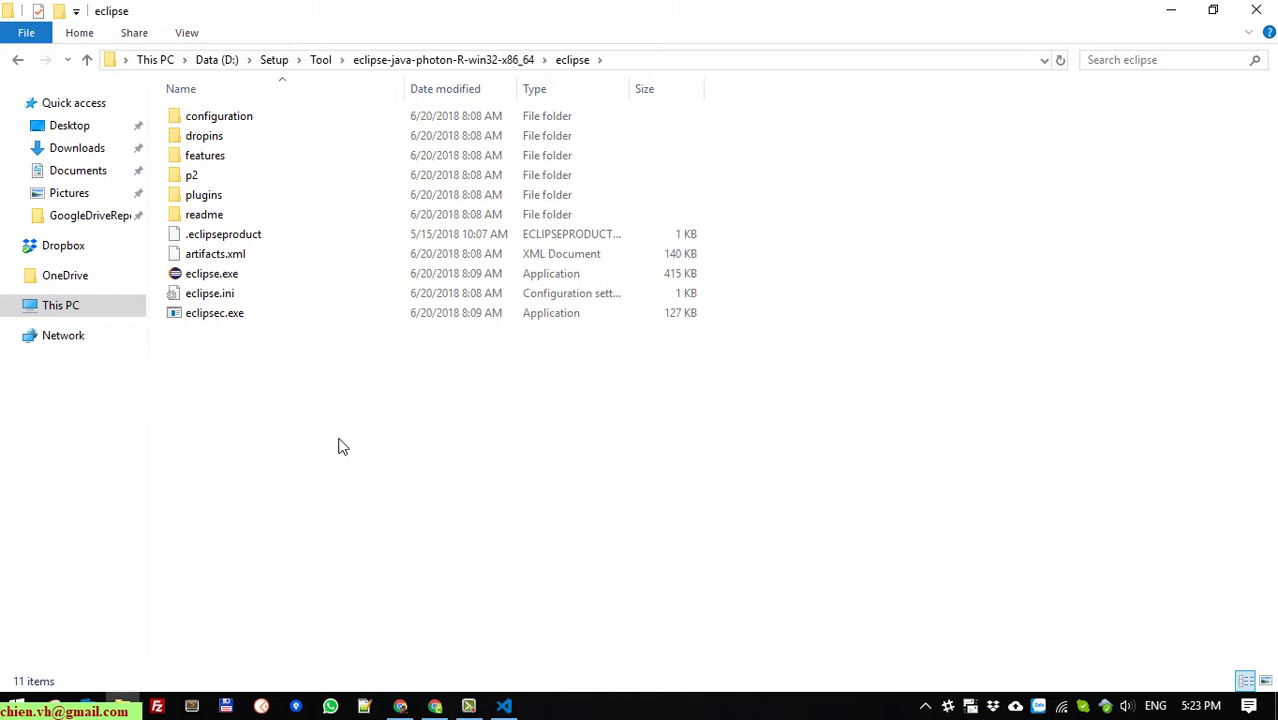
pyautogui.doubleClick(238, 278)
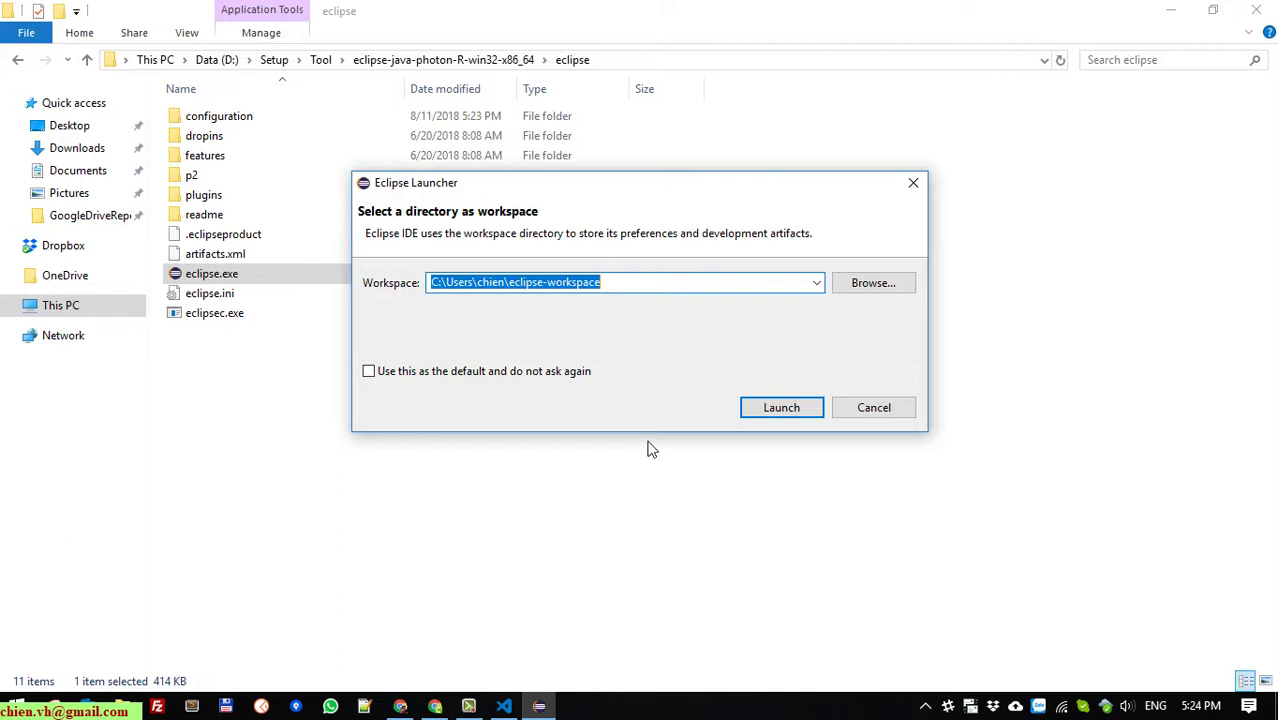
# Choose D:\Eclipse_WS as the workspace directory and launch the Eclipse IDE with it.
pyautogui.click(649, 284)
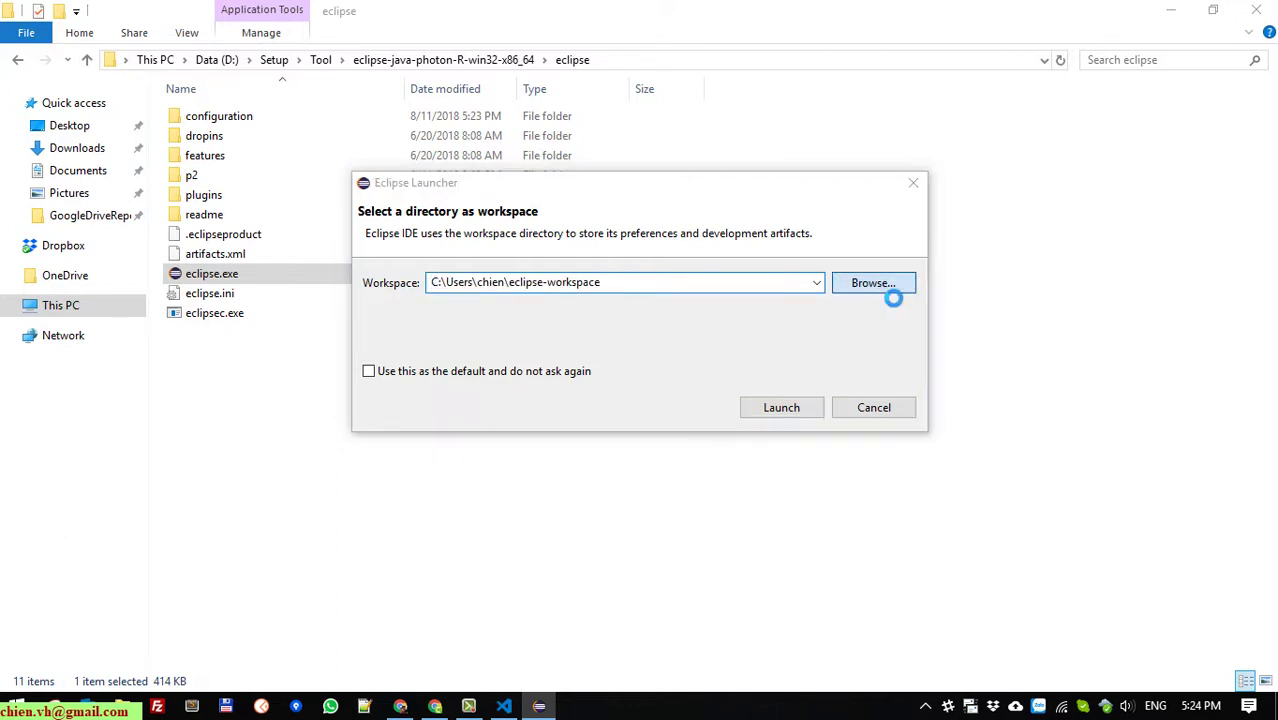
pyautogui.click(890, 290)
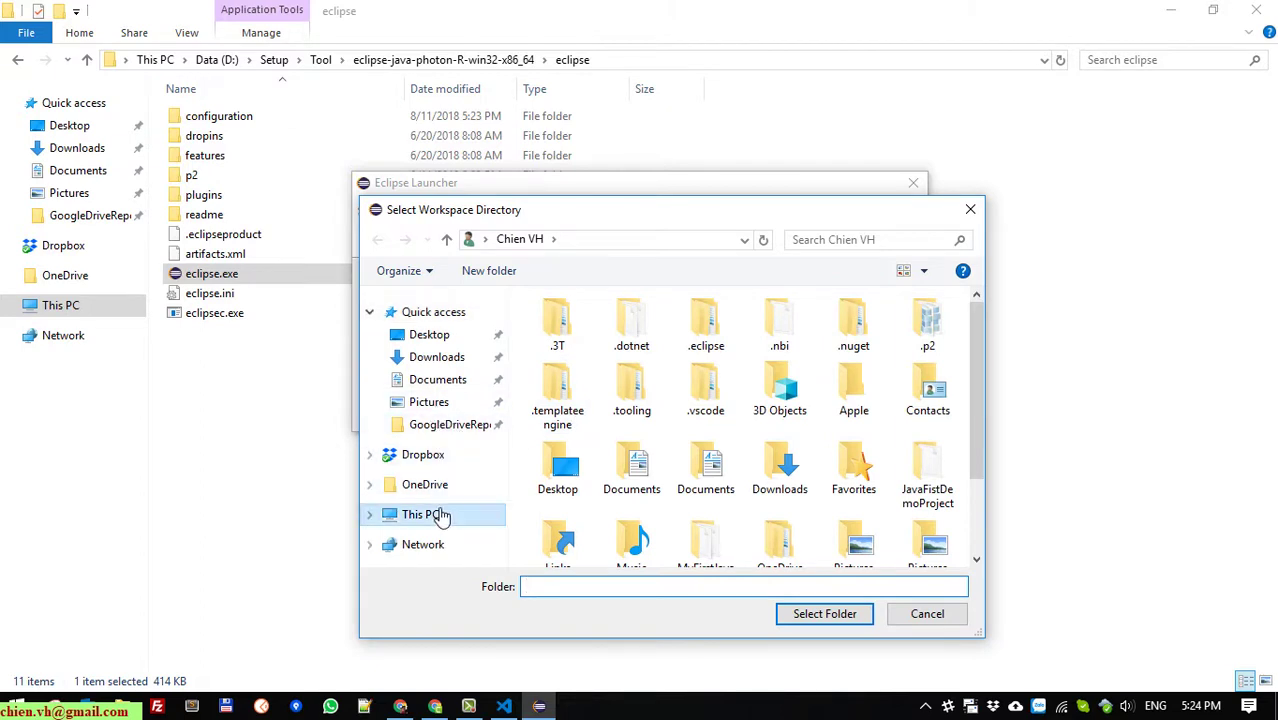
pyautogui.click(420, 514)
pyautogui.scroll(-5, 688, 435)
pyautogui.doubleClick(667, 441)
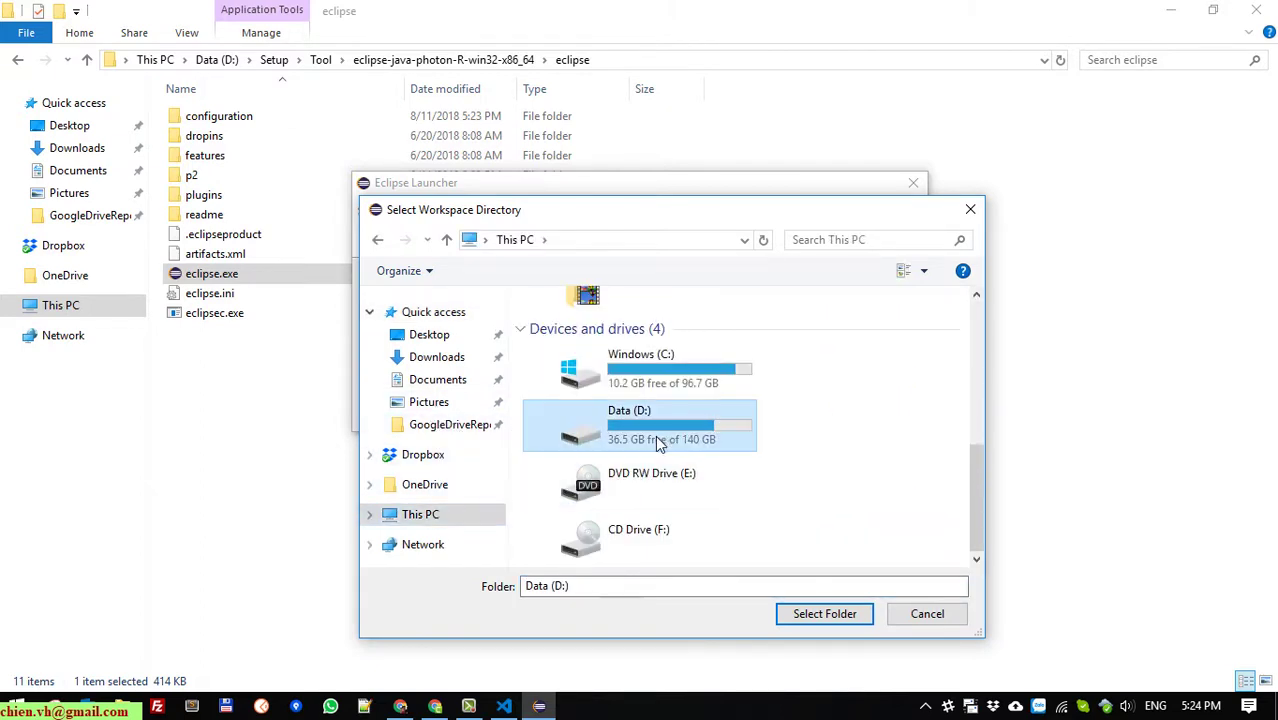
pyautogui.click(656, 438)
pyautogui.scroll(-2, 642, 465)
pyautogui.click(600, 384)
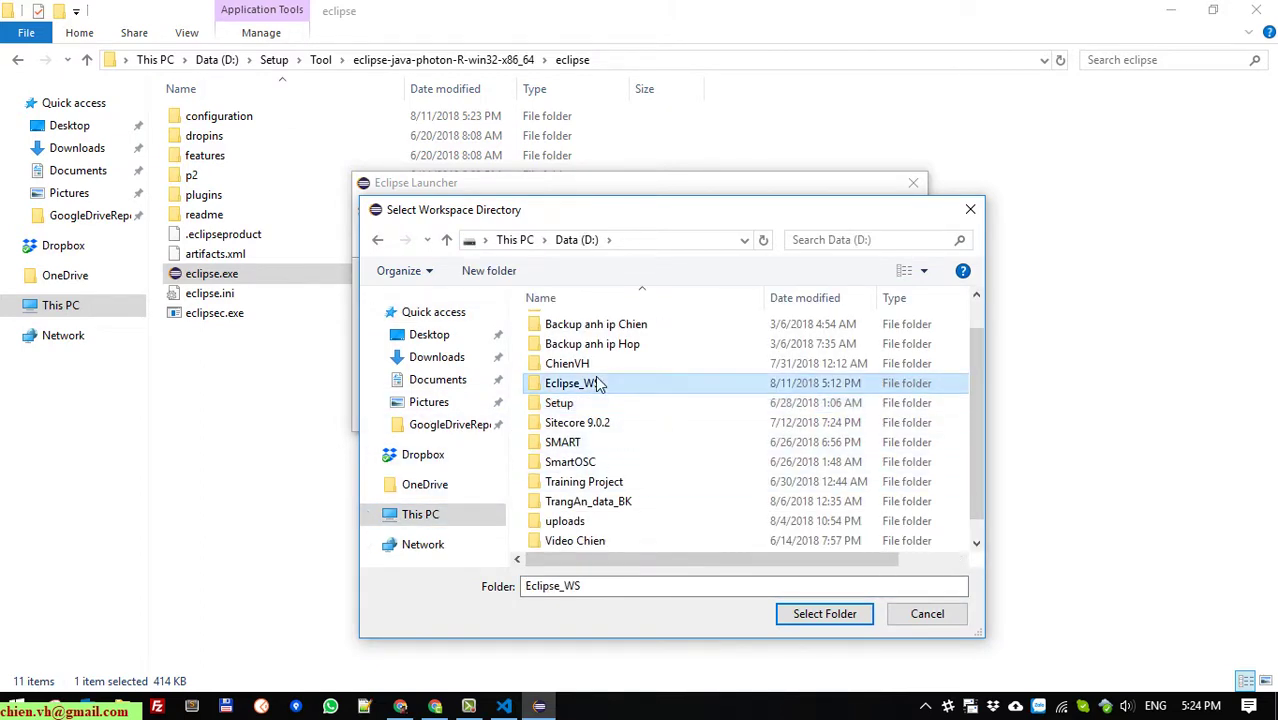
pyautogui.doubleClick(600, 384)
pyautogui.click(824, 613)
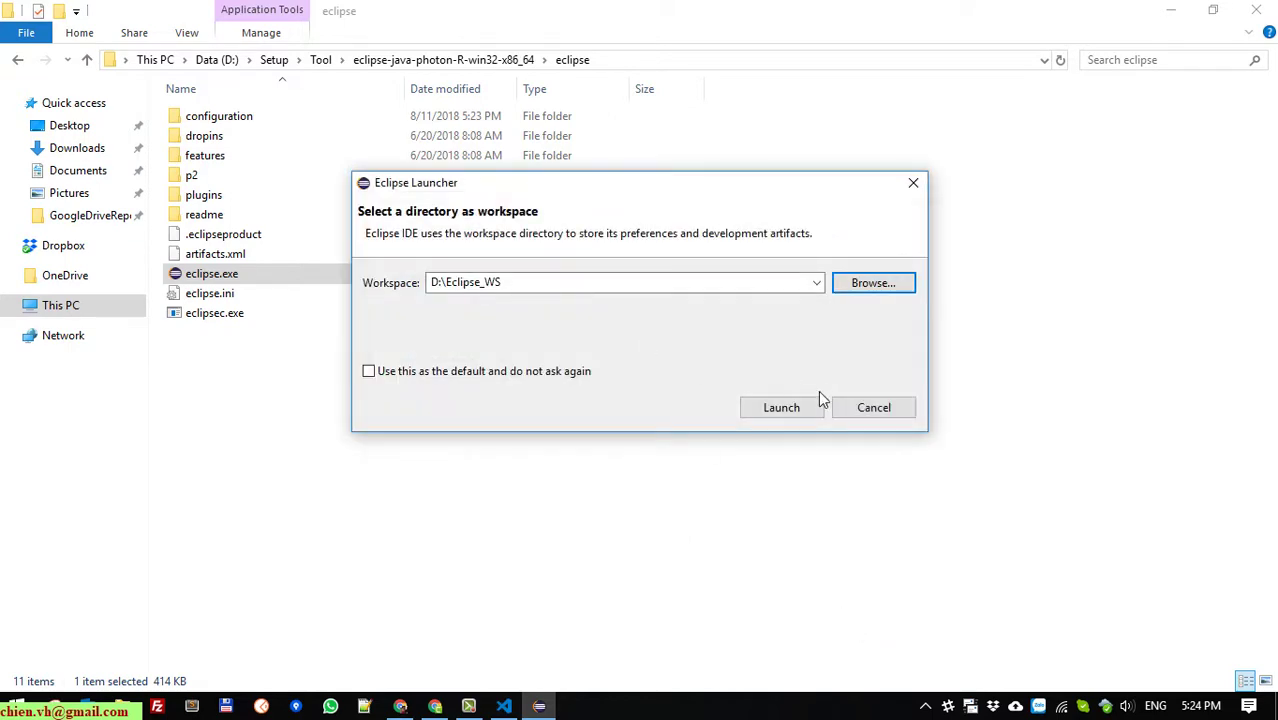
pyautogui.click(785, 408)
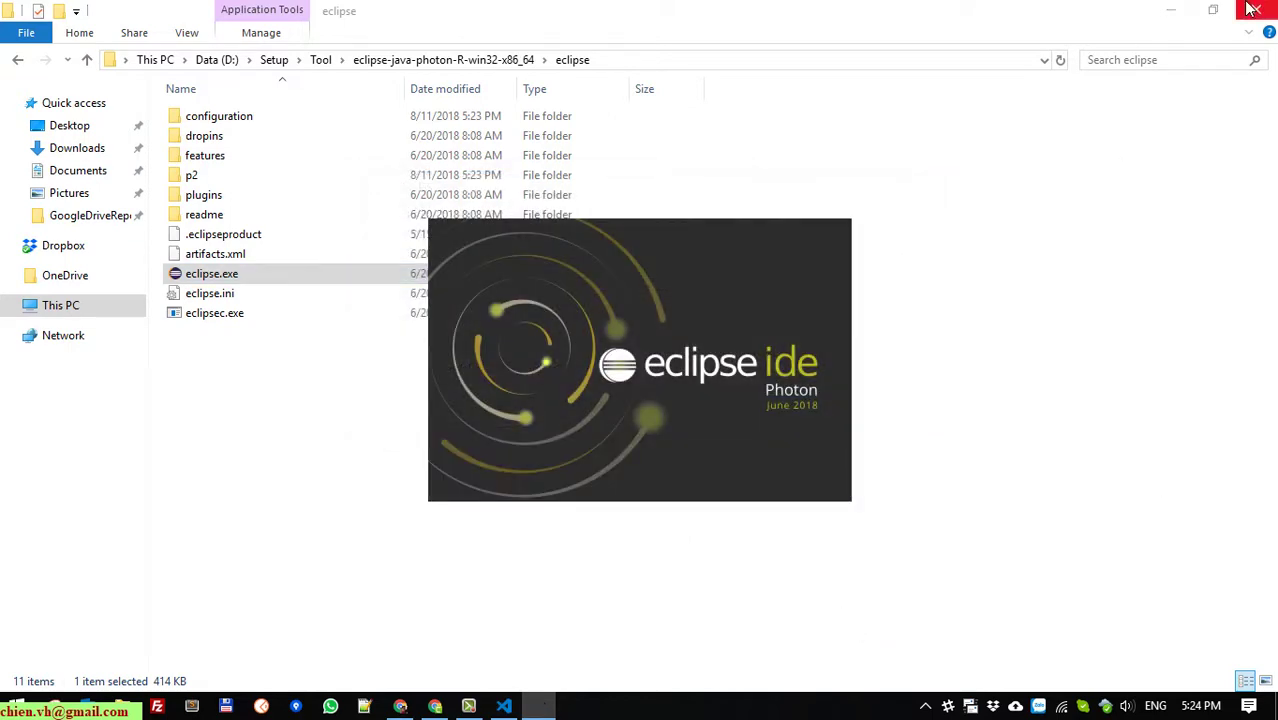
# Minimize File Explorer, maximize the Eclipse window, and close the Welcome page.
pyautogui.click(1171, 11)
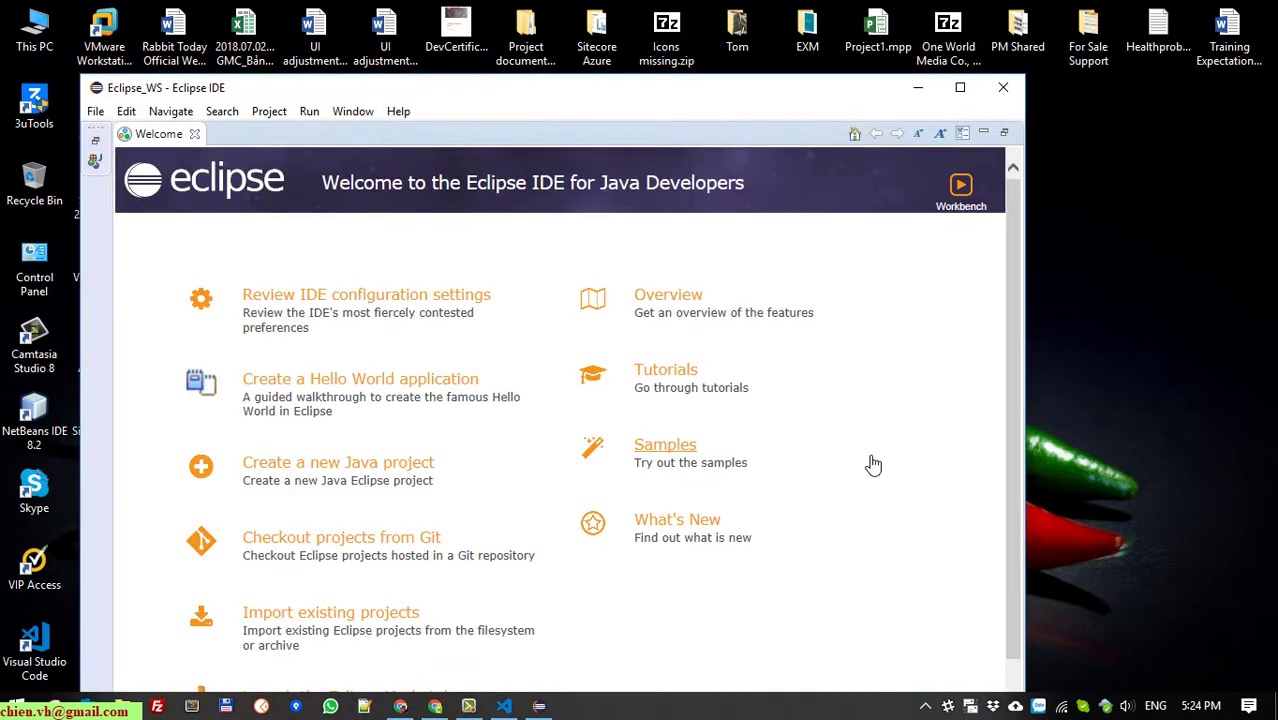
pyautogui.click(960, 87)
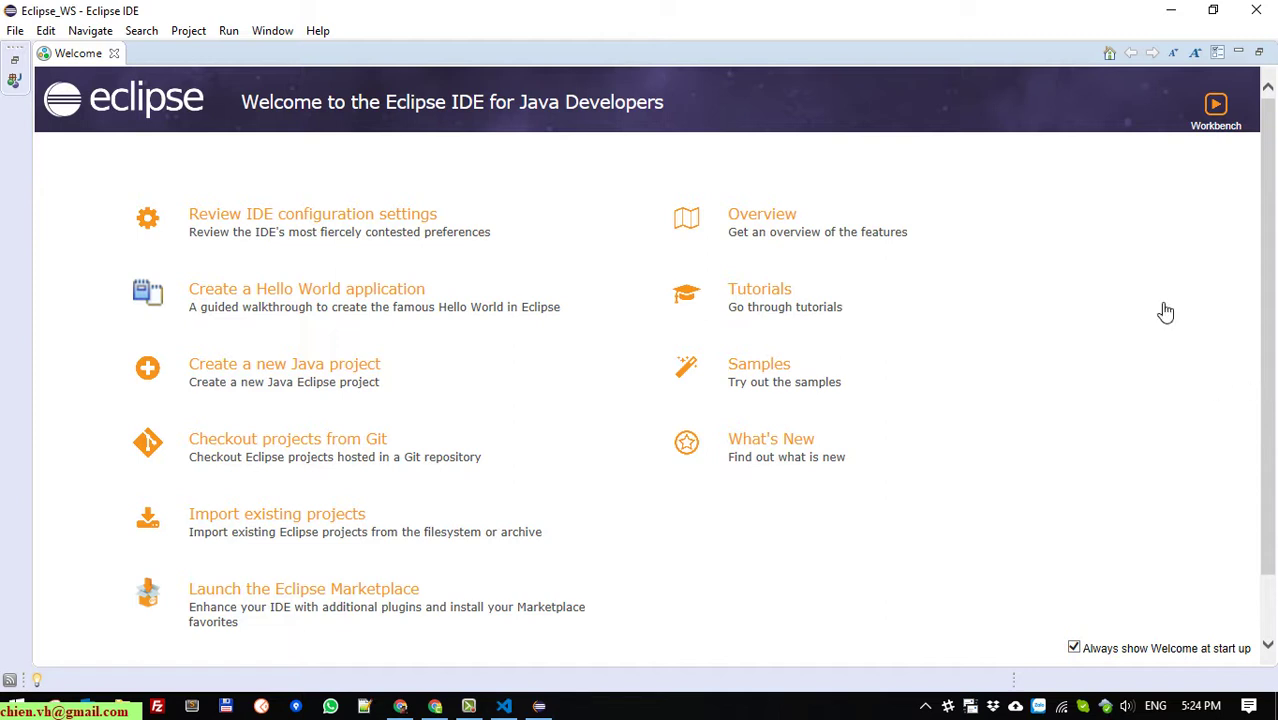
pyautogui.click(113, 55)
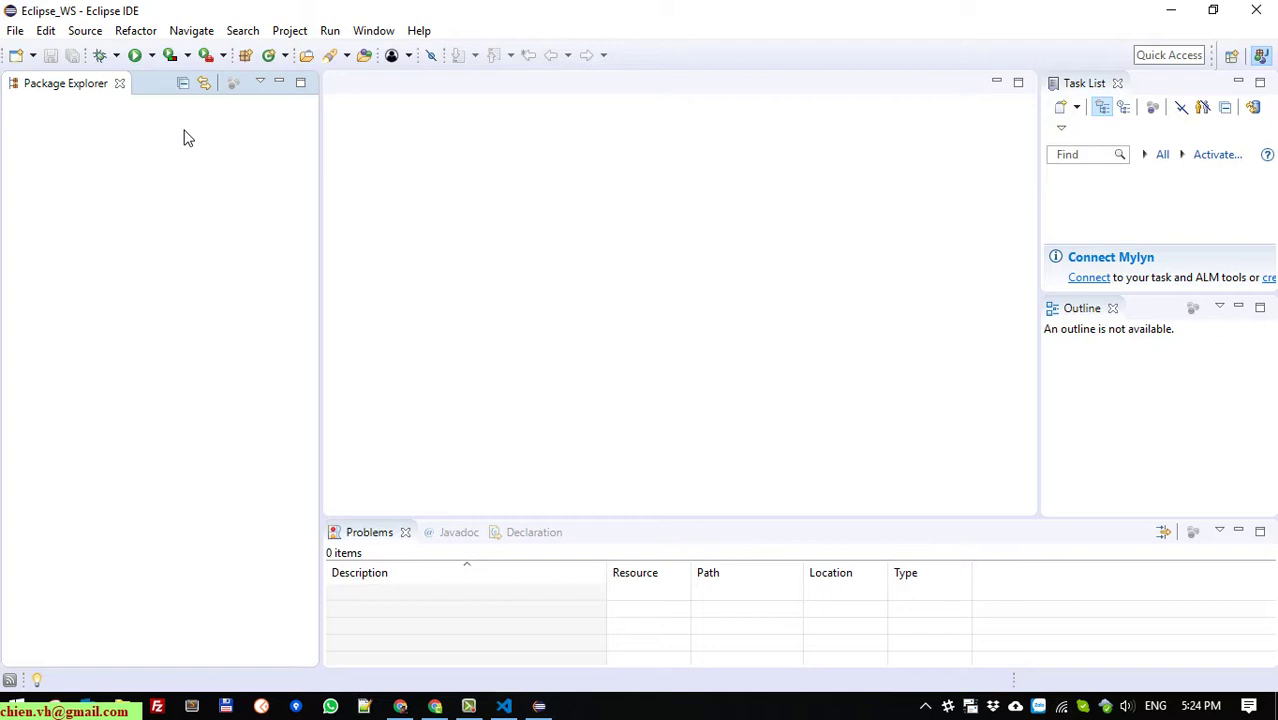
# Create a Java project named MyFirstProject with the default location and JavaSE-1.8, and expand it in the Package Explorer.
pyautogui.click(15, 31)
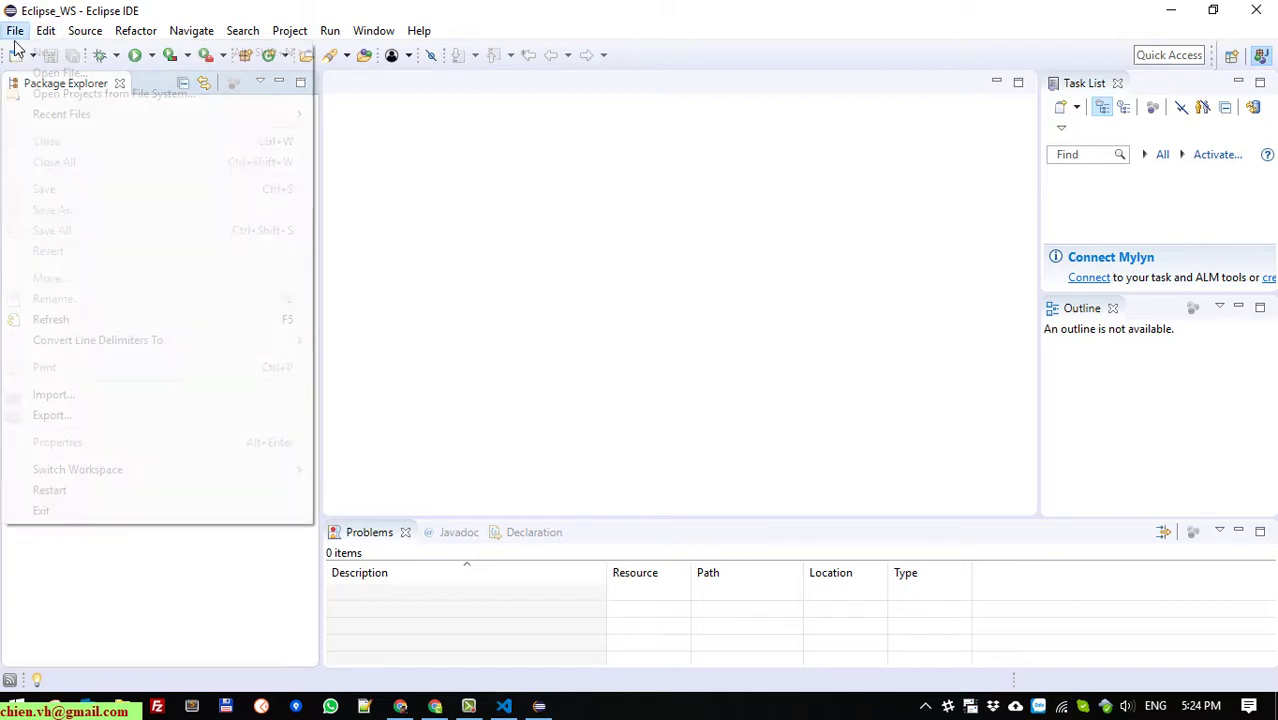
pyautogui.moveTo(46, 31)
pyautogui.moveTo(43, 55)
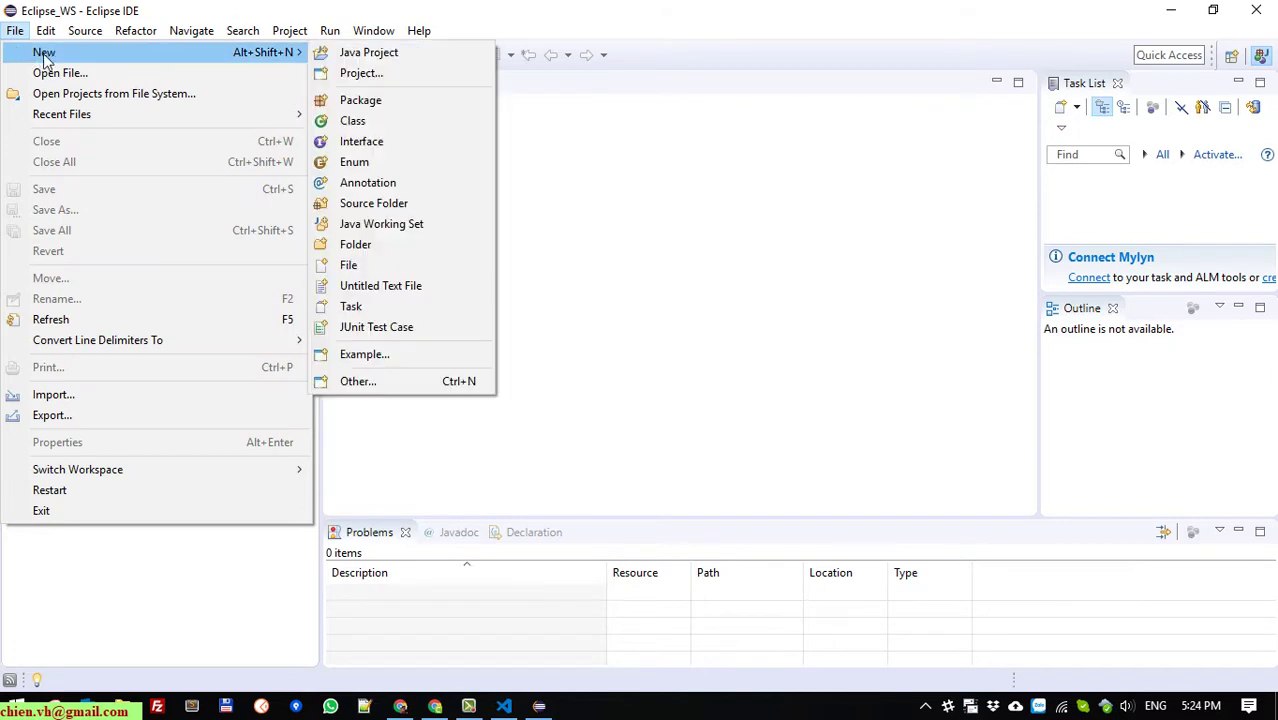
pyautogui.click(418, 55)
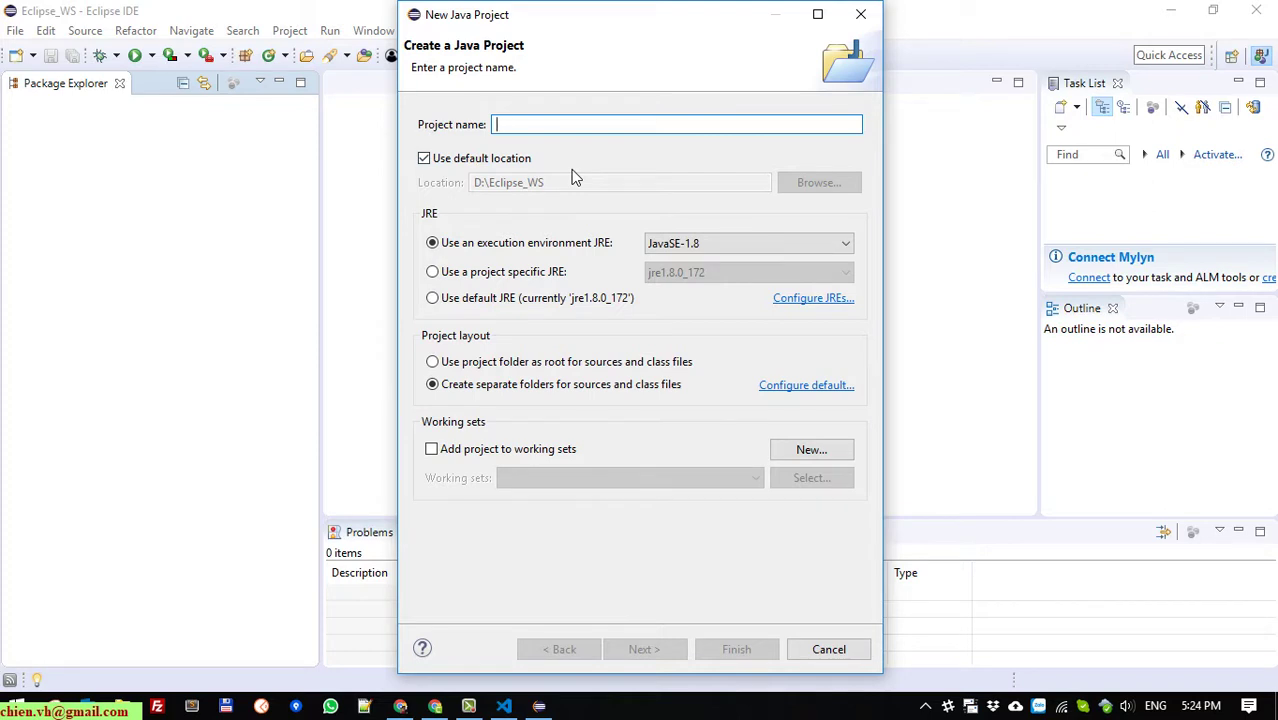
pyautogui.write('MyFirs')
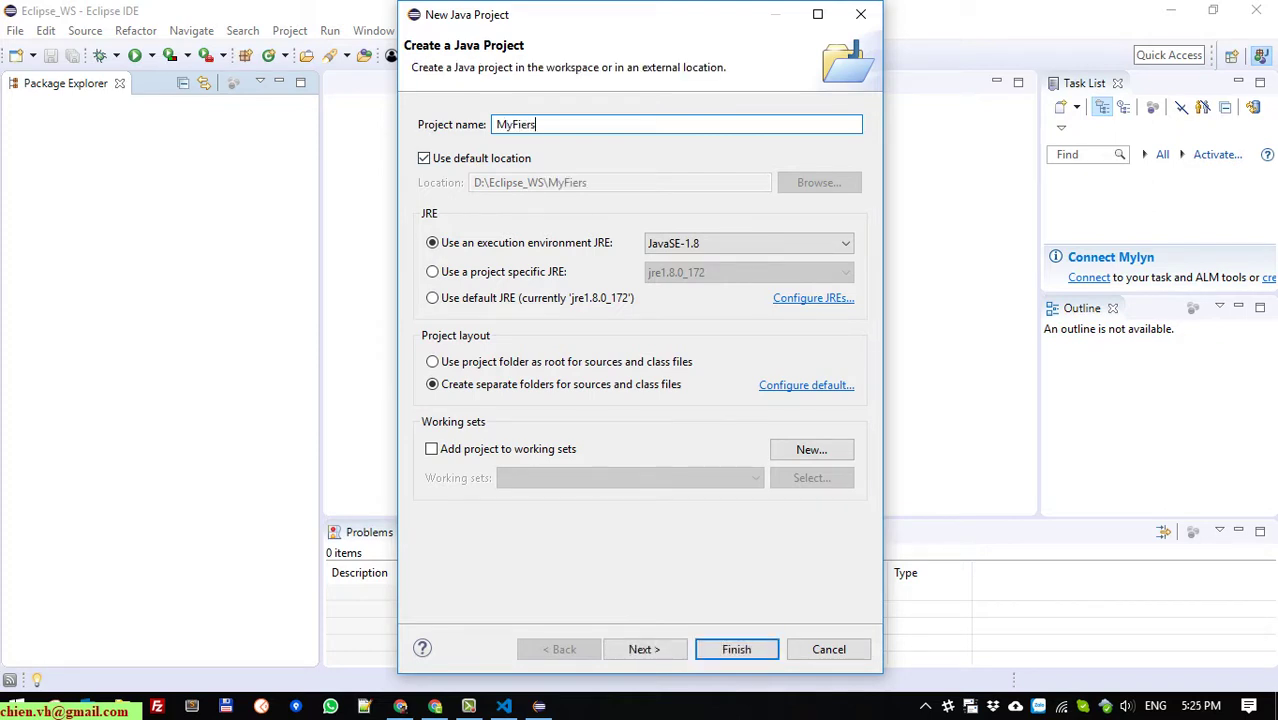
pyautogui.press('BackSpace')
pyautogui.press('BackSpace')
pyautogui.write('rstProject')
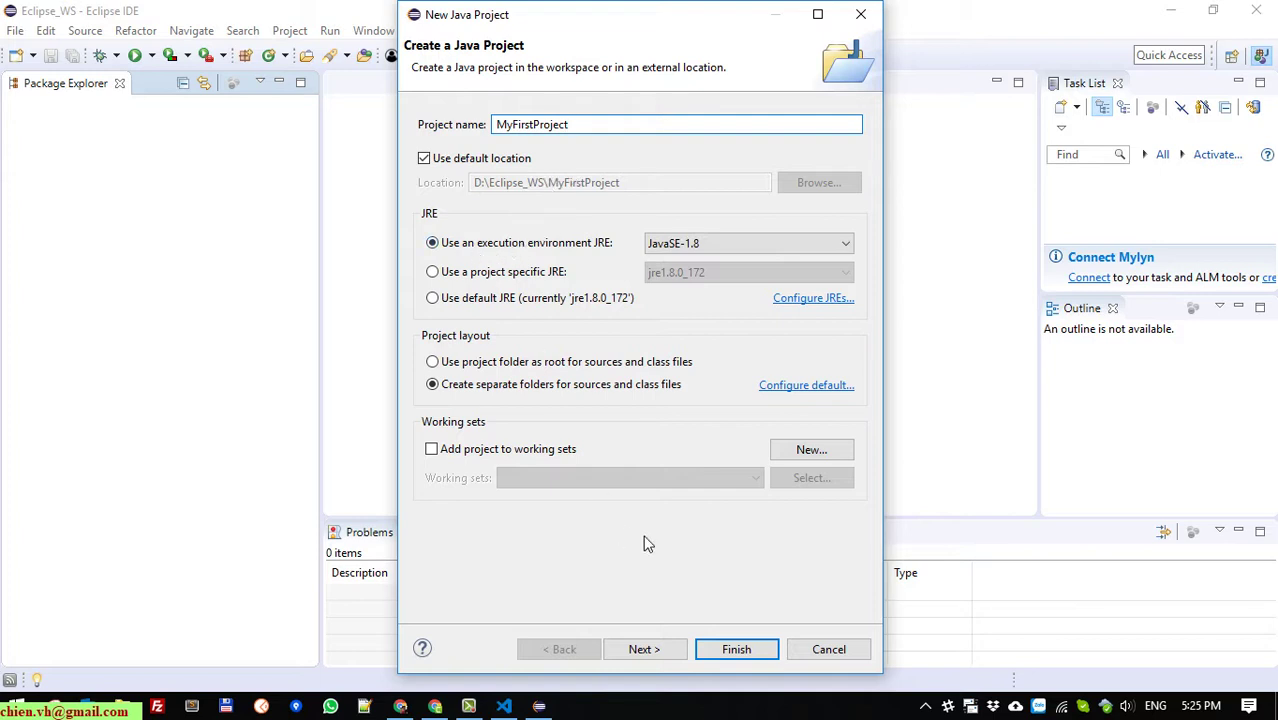
pyautogui.click(645, 650)
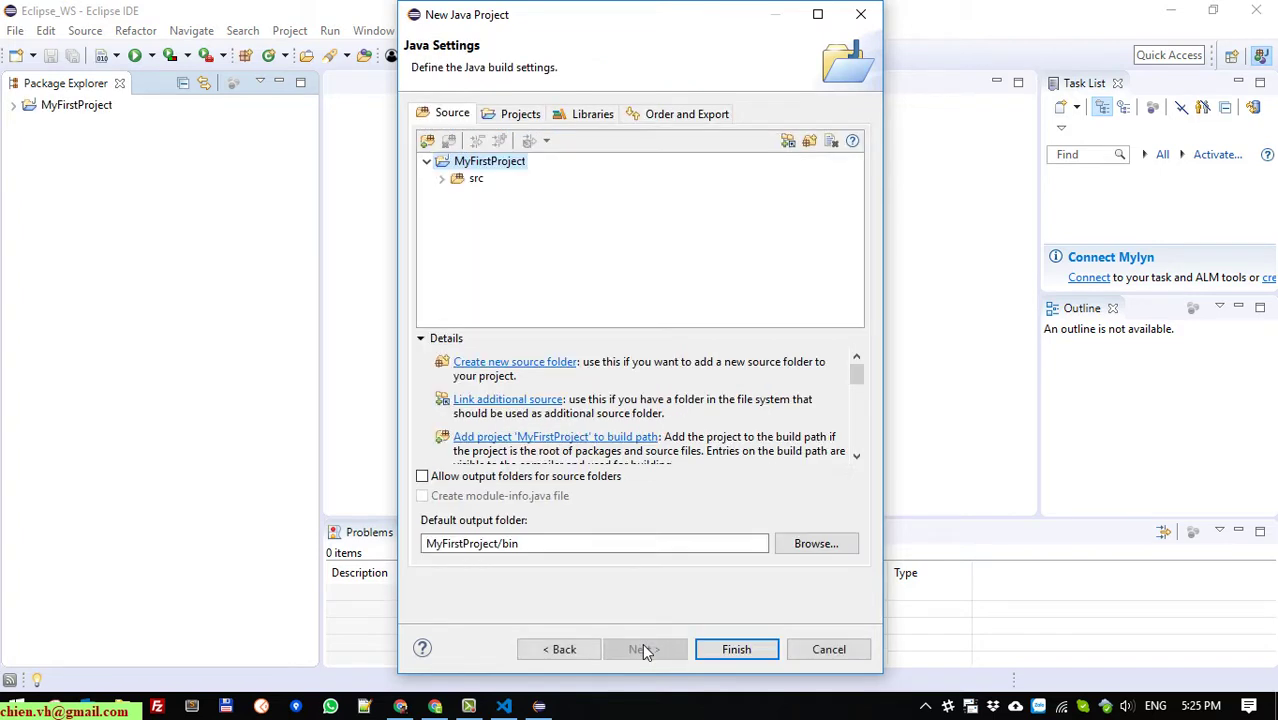
pyautogui.click(733, 652)
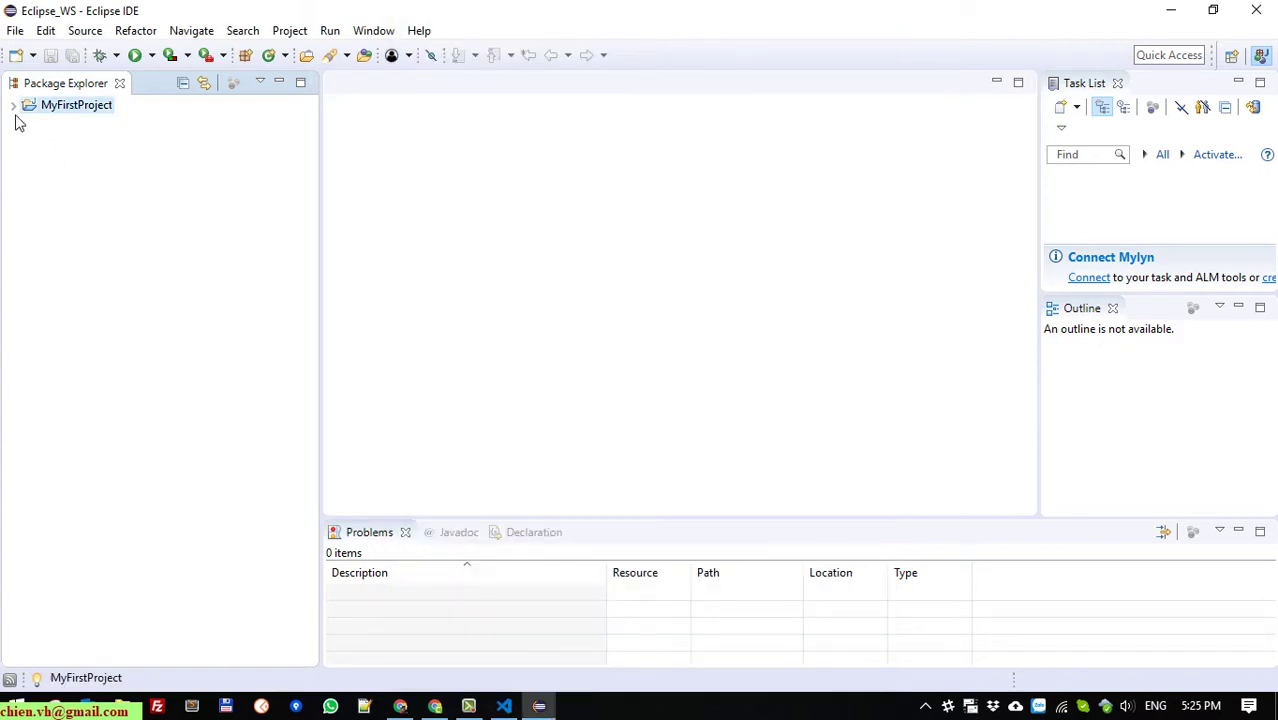
pyautogui.click(14, 106)
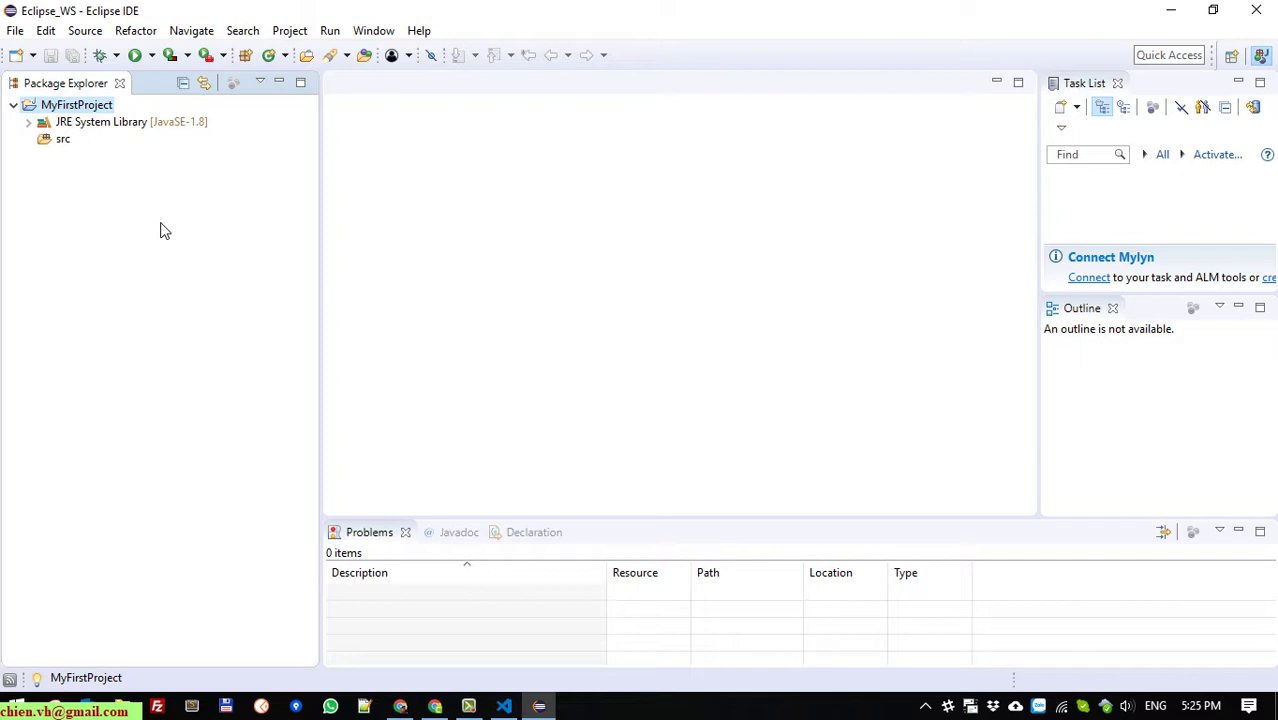
# Create a public Java class named Hello in the src folder with a public static void main(String[] args) method stub.
pyautogui.rightClick(60, 143)
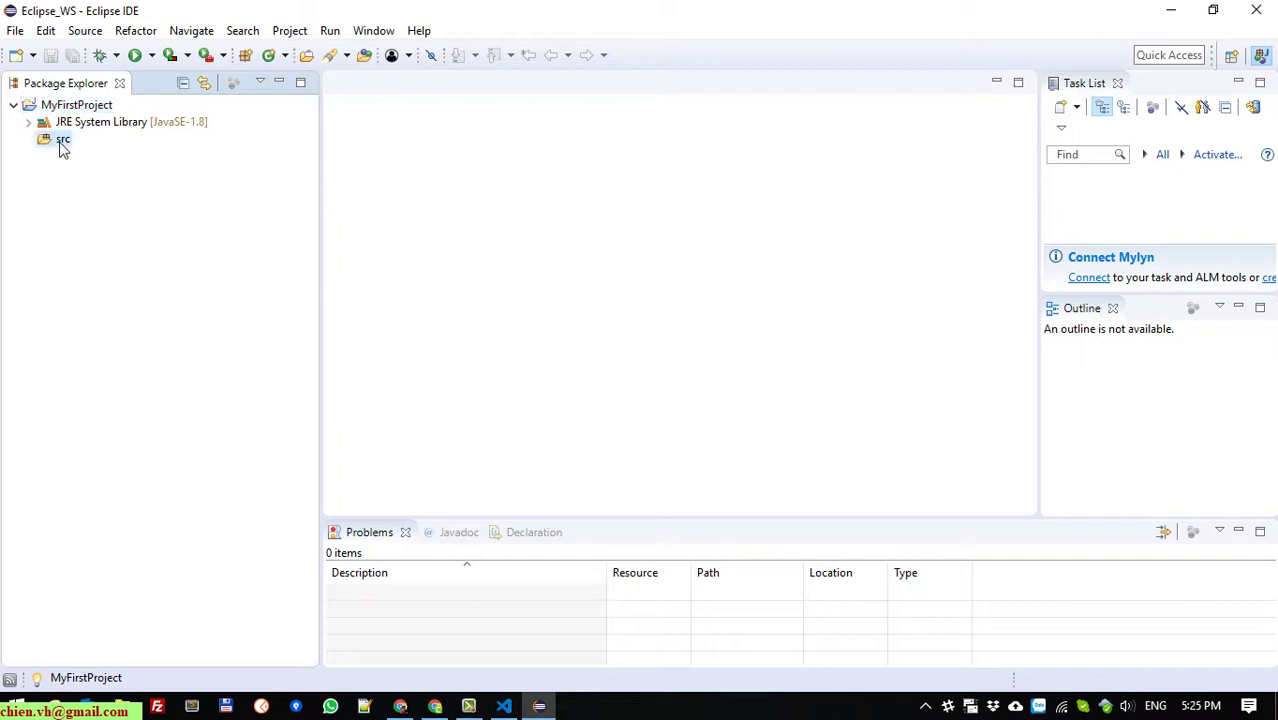
pyautogui.moveTo(131, 146)
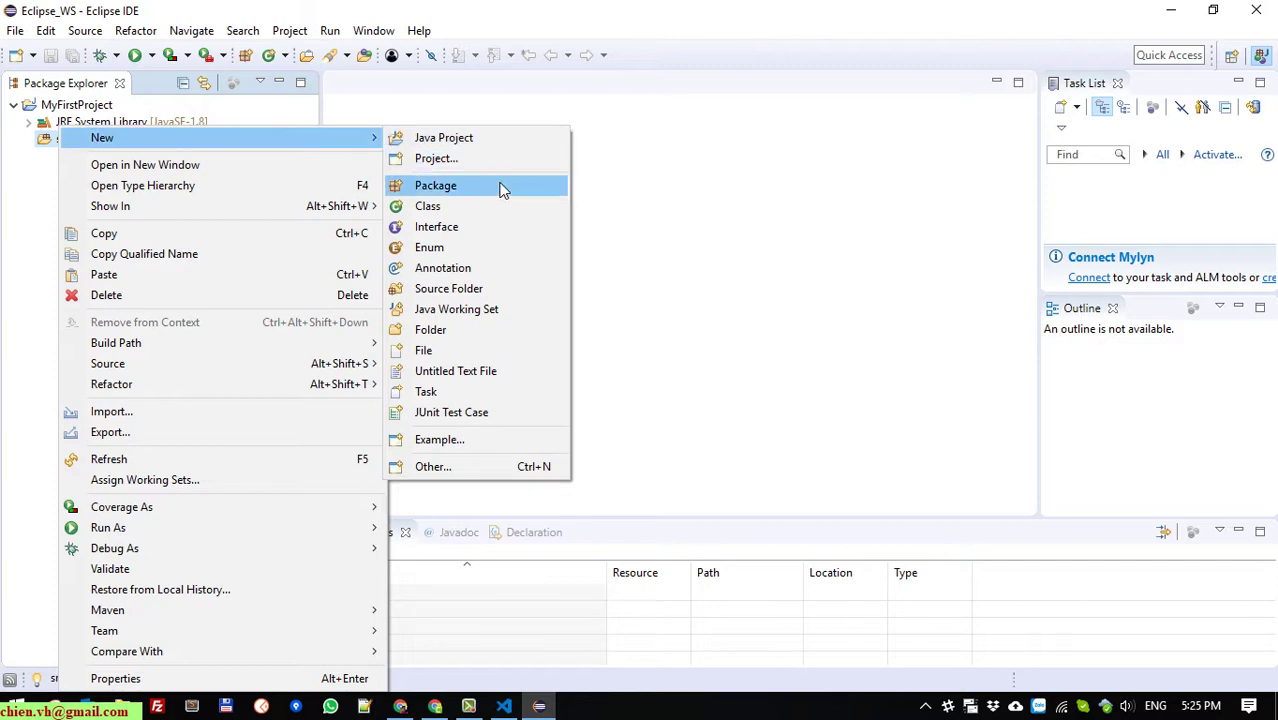
pyautogui.click(459, 208)
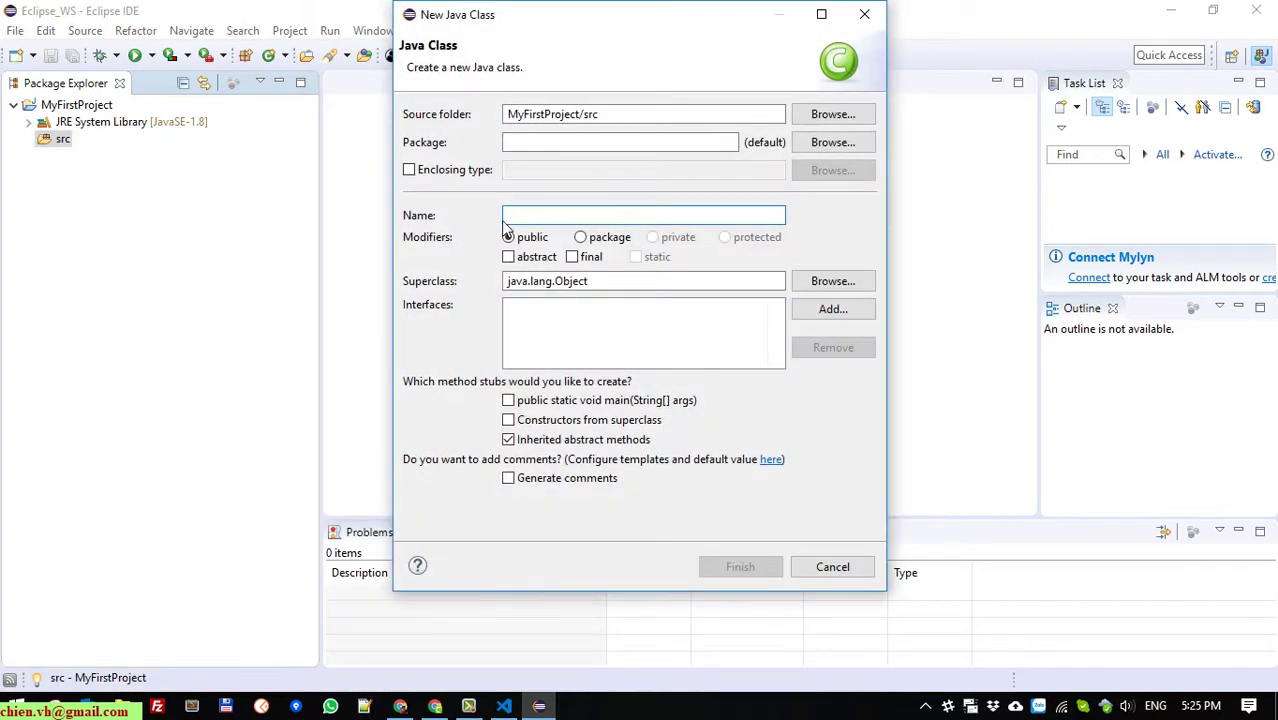
pyautogui.write('Hello')
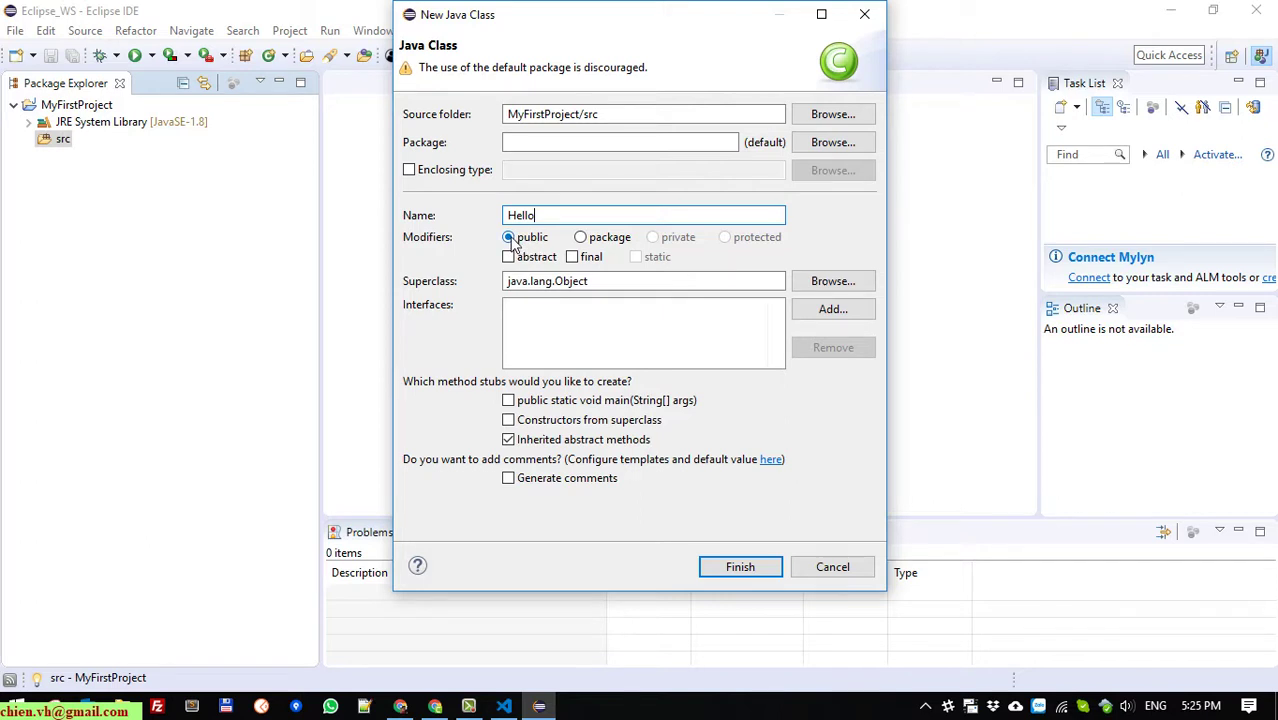
pyautogui.click(568, 402)
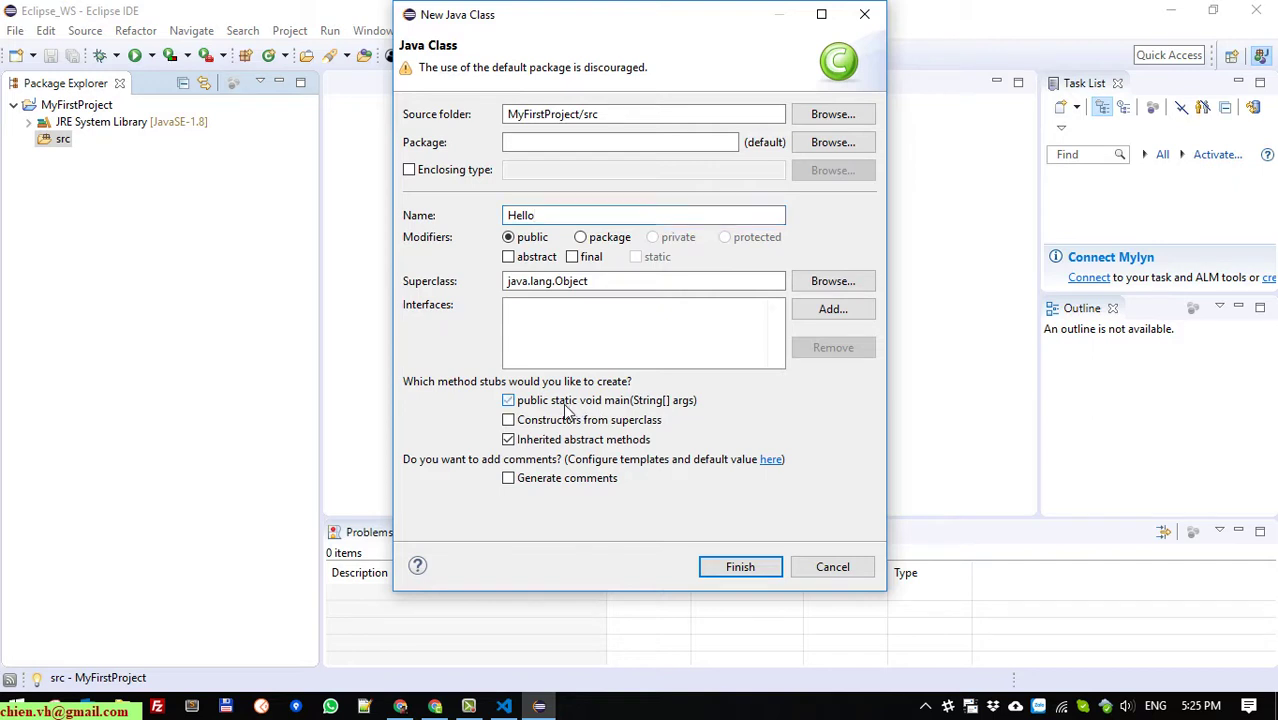
pyautogui.click(750, 568)
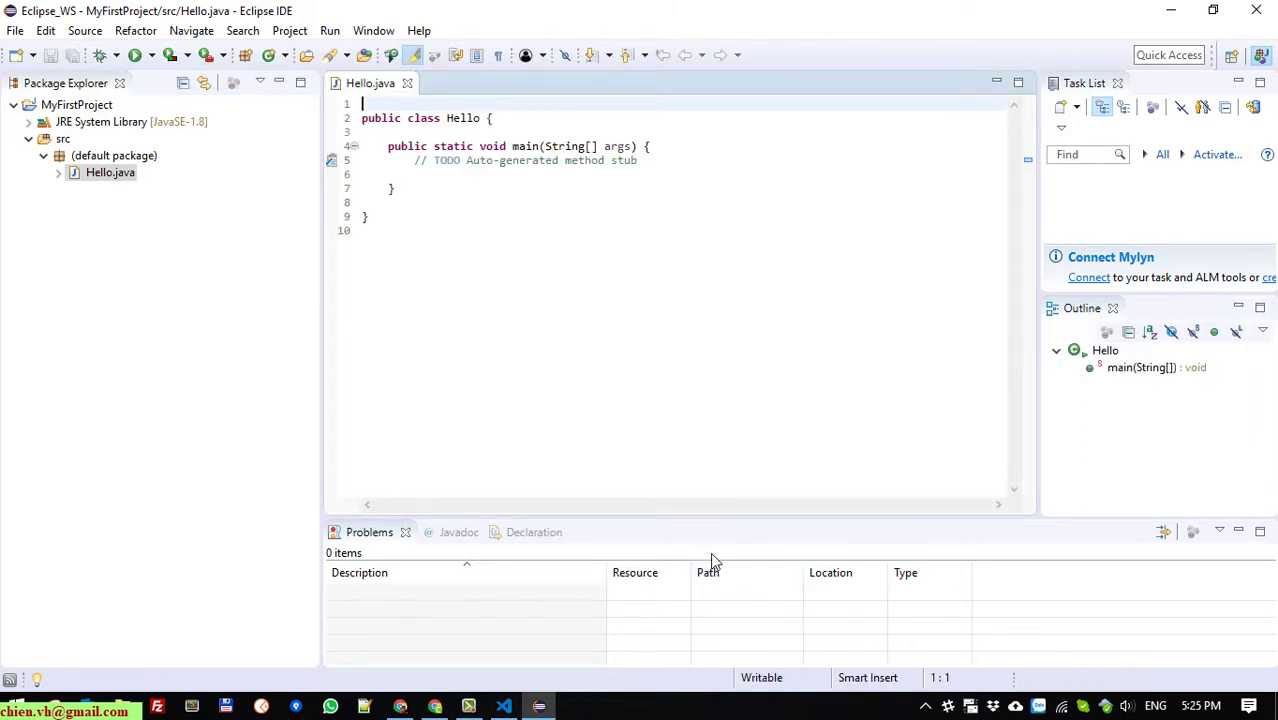
pyautogui.click(471, 118)
pyautogui.click(551, 177)
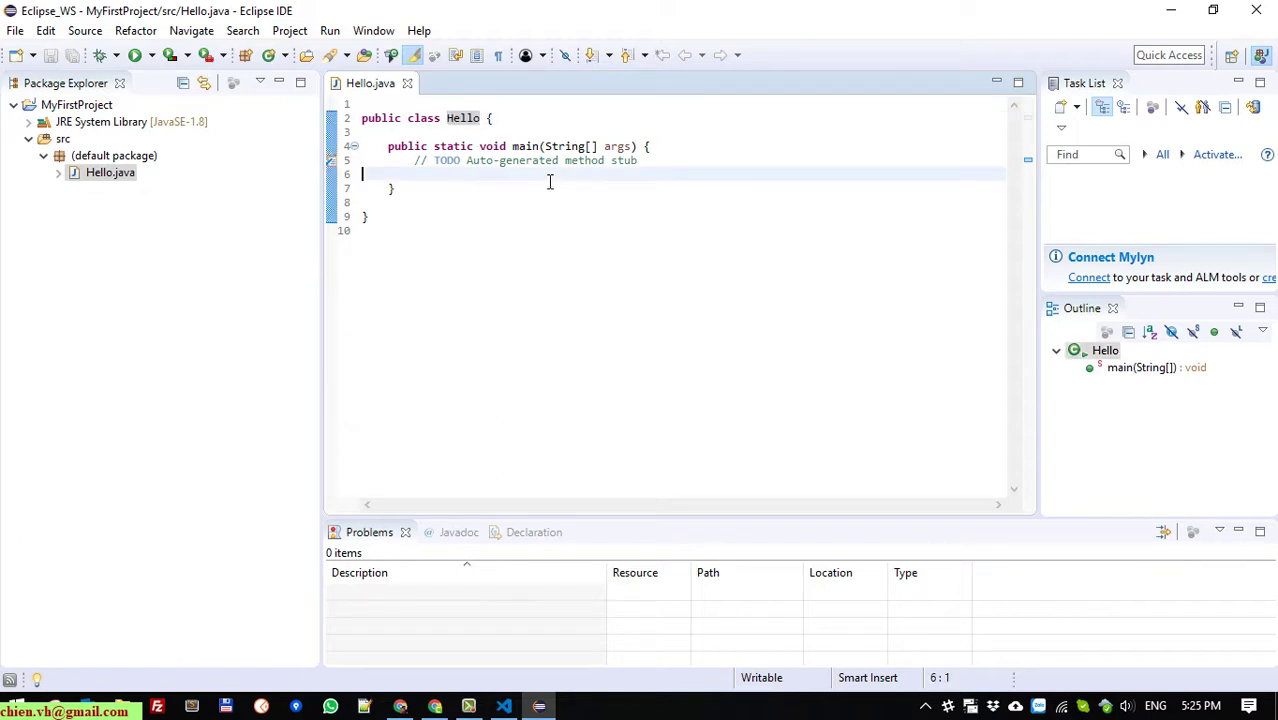
pyautogui.doubleClick(452, 147)
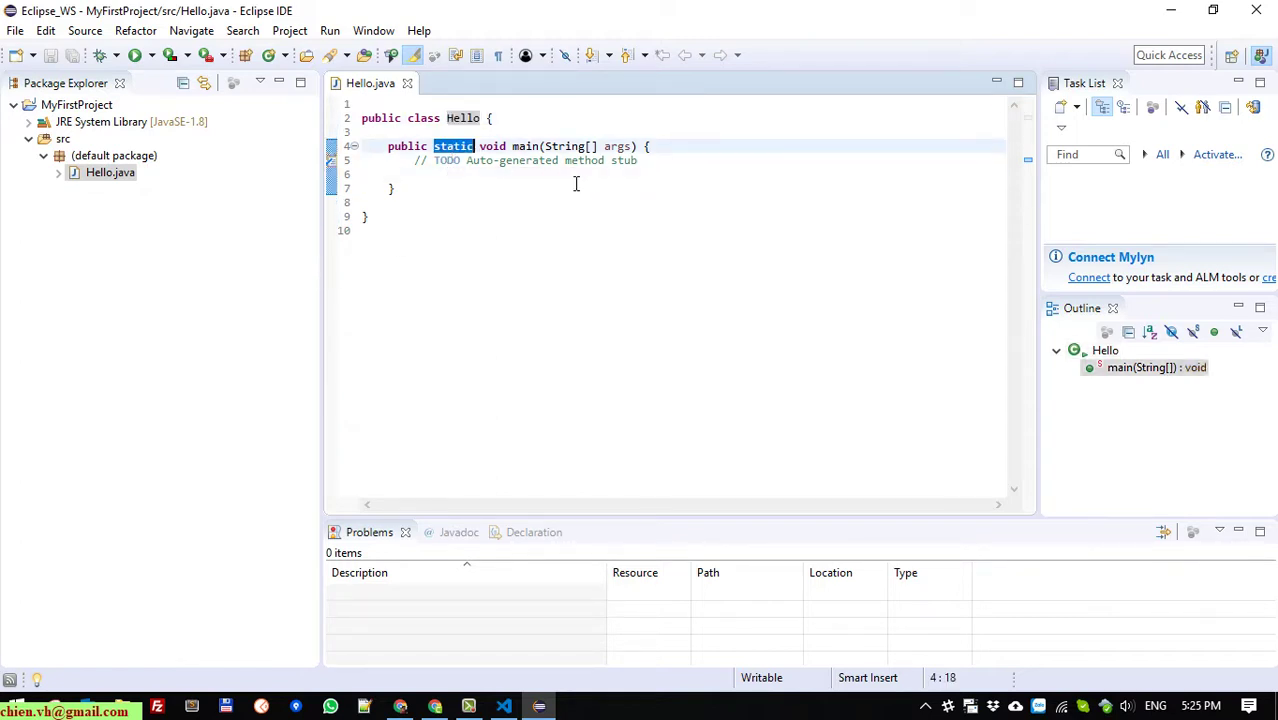
pyautogui.doubleClick(525, 147)
# Add the statement System.out.println("Hello World!"); on the indented blank line inside the main method and save Hello.java.
pyautogui.click(552, 184)
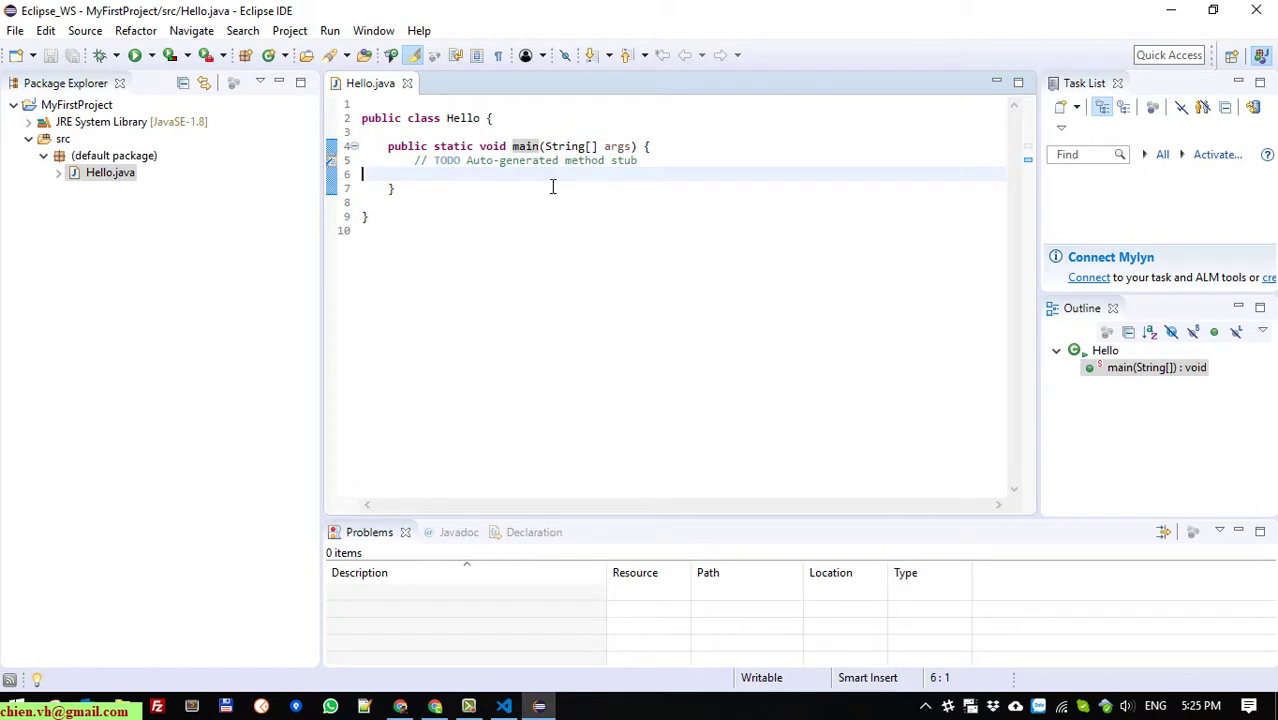
pyautogui.press('Tab')
pyautogui.press('Tab')
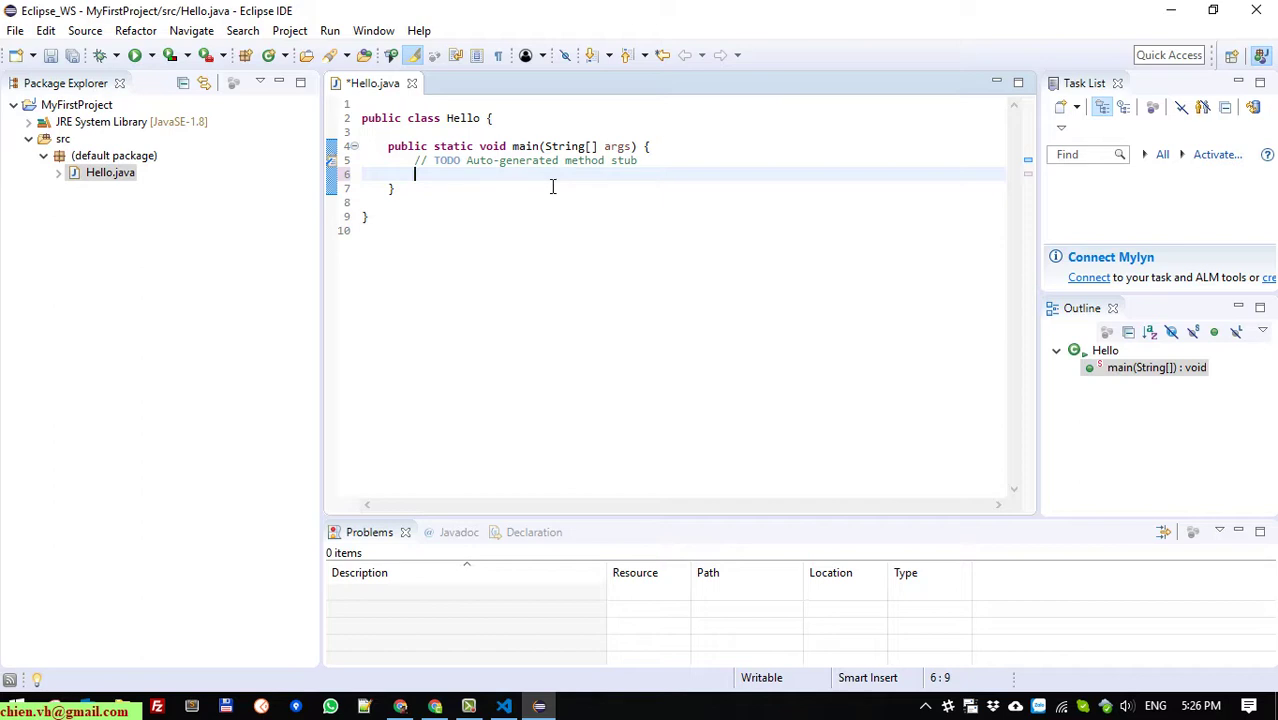
pyautogui.write('System.Prn')
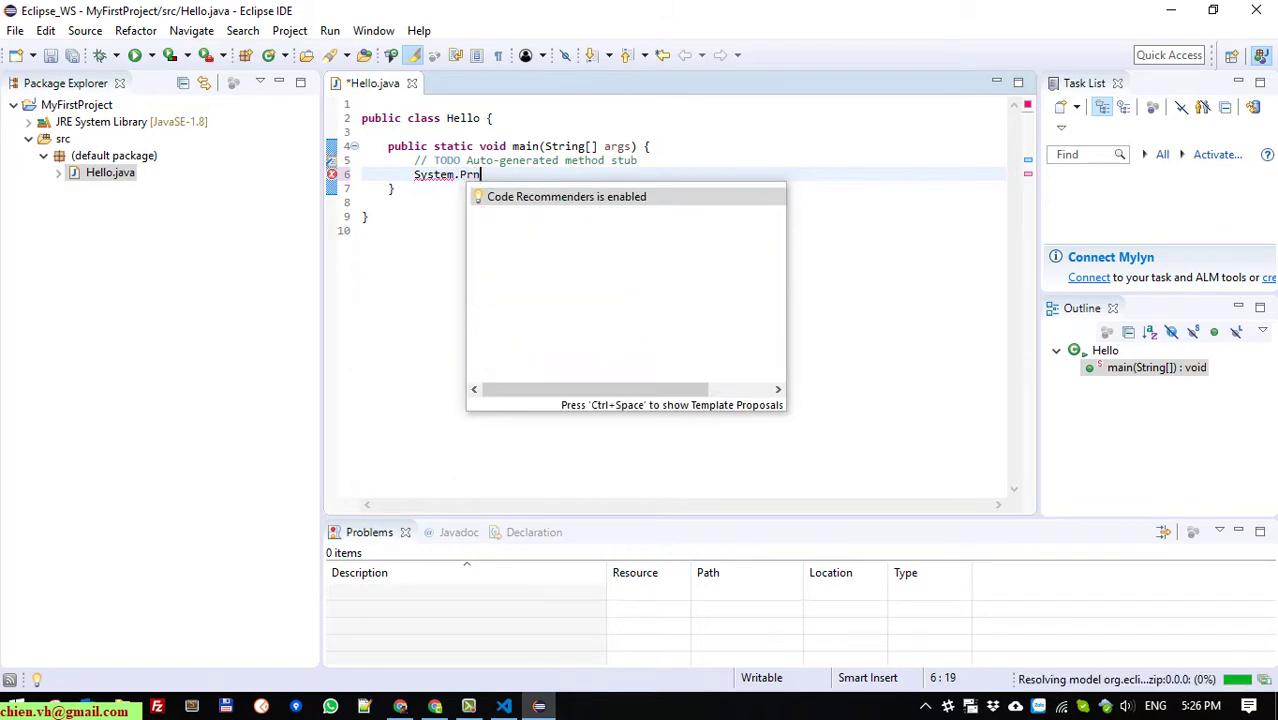
pyautogui.press('BackSpace')
pyautogui.press('BackSpace')
pyautogui.press('BackSpace')
pyautogui.write('out')
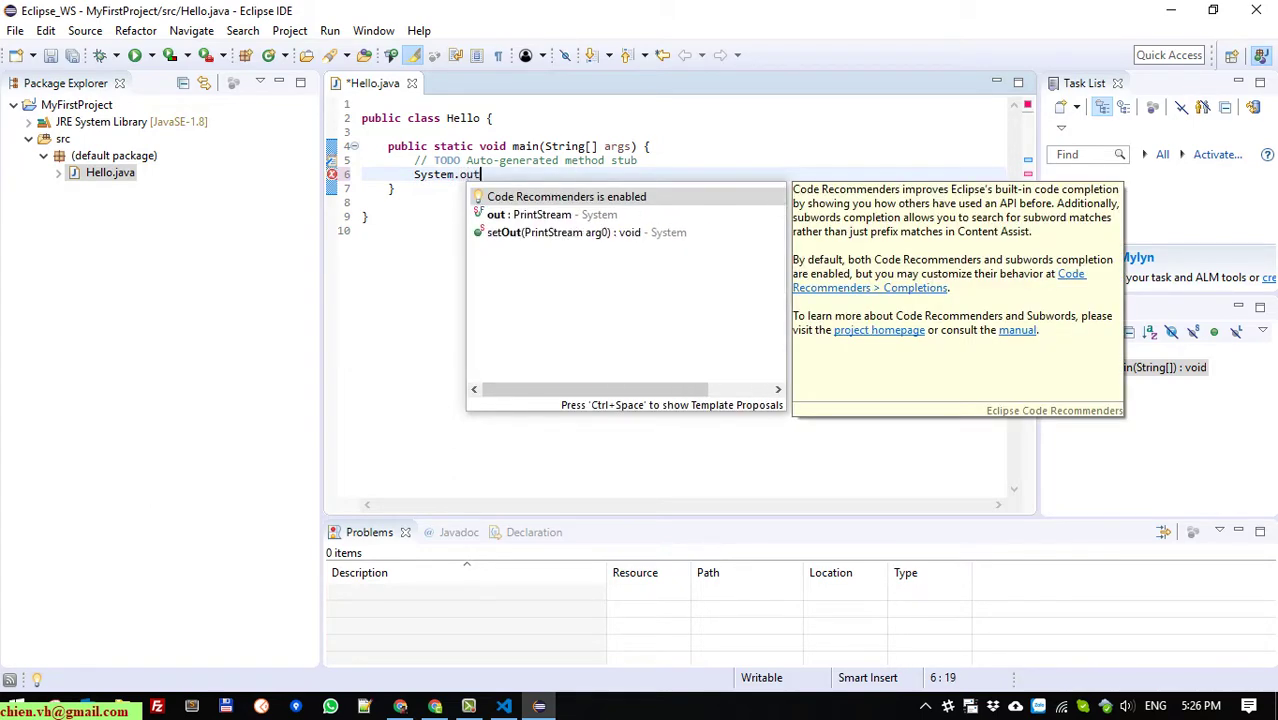
pyautogui.write('.print')
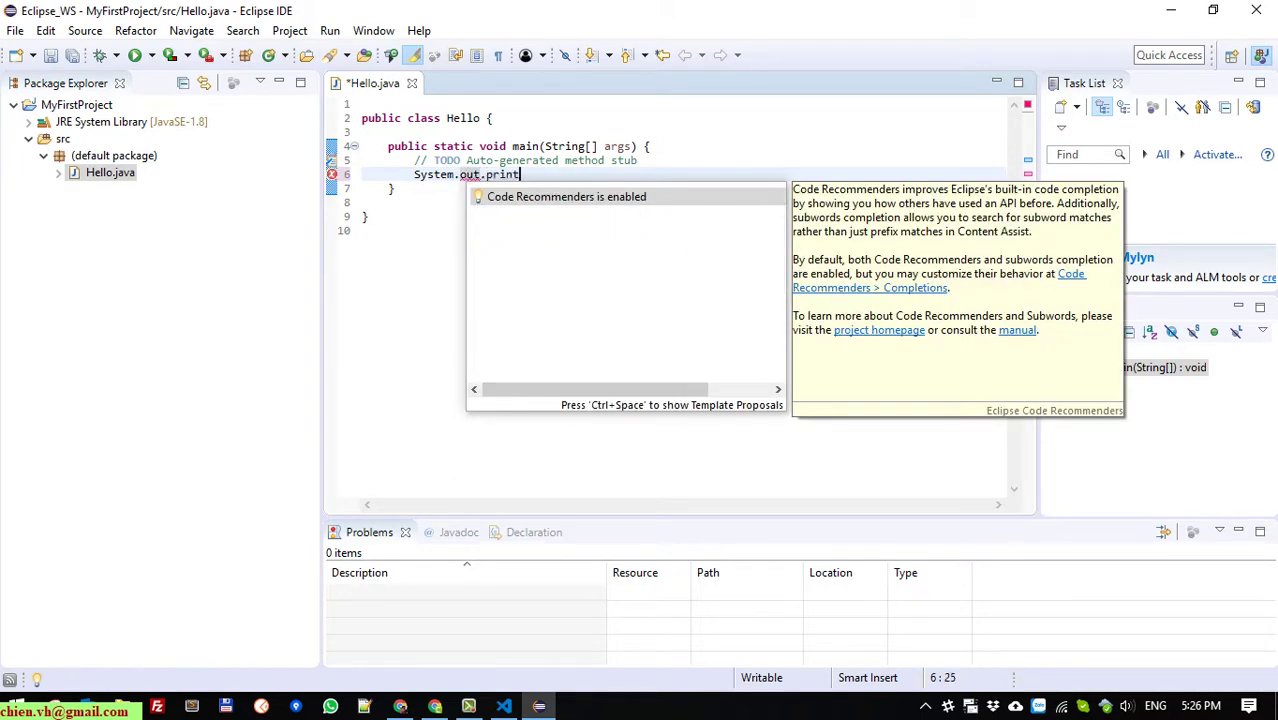
pyautogui.write('ln();')
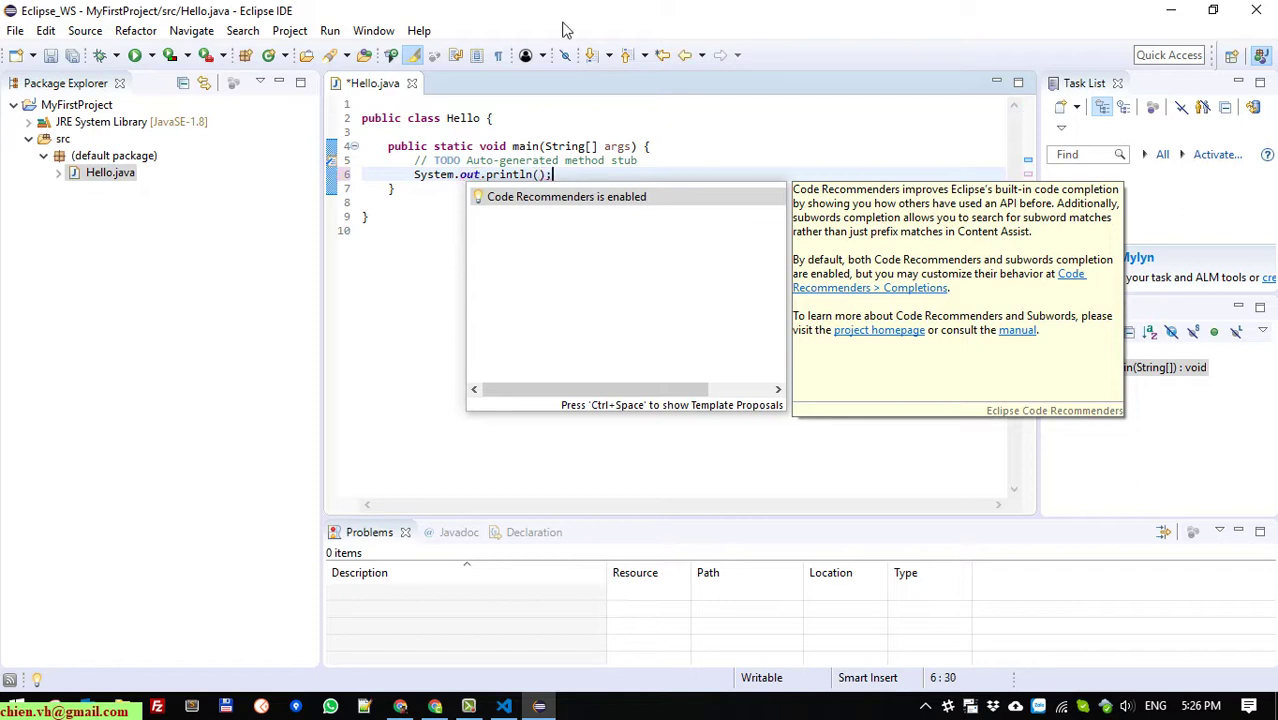
pyautogui.press('Left')
pyautogui.press('Left')
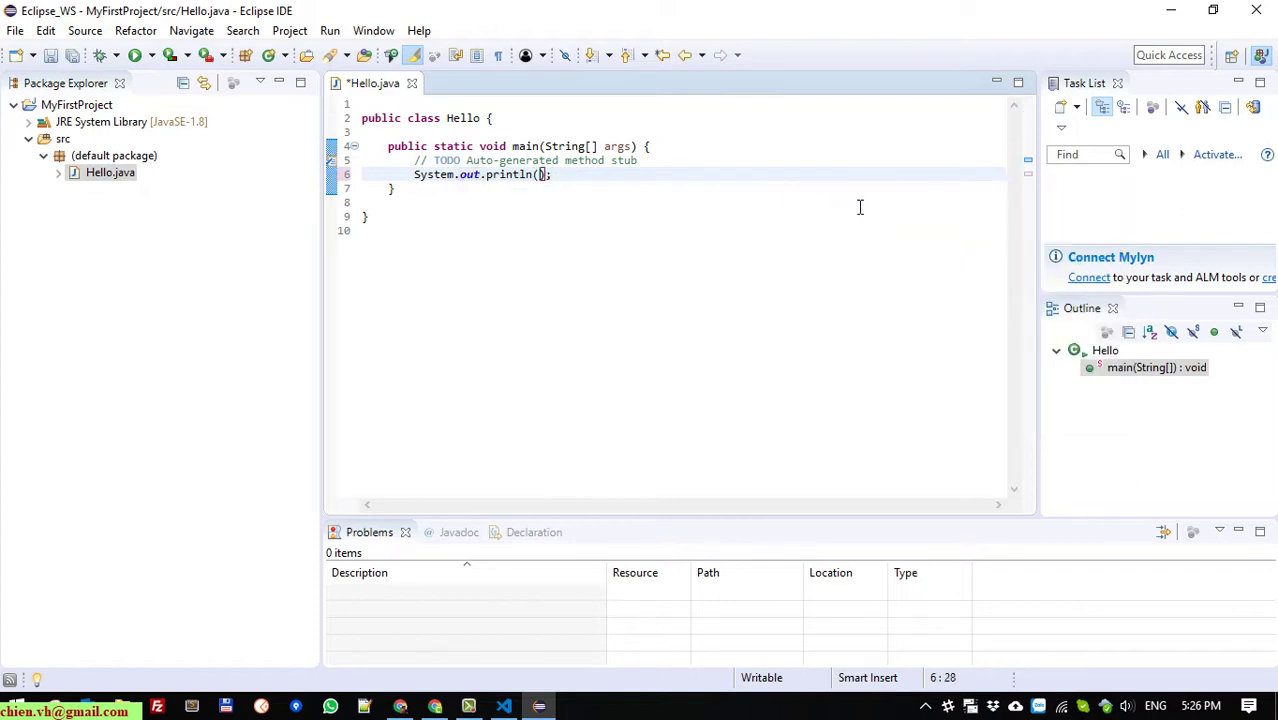
pyautogui.write('"Hello World!')
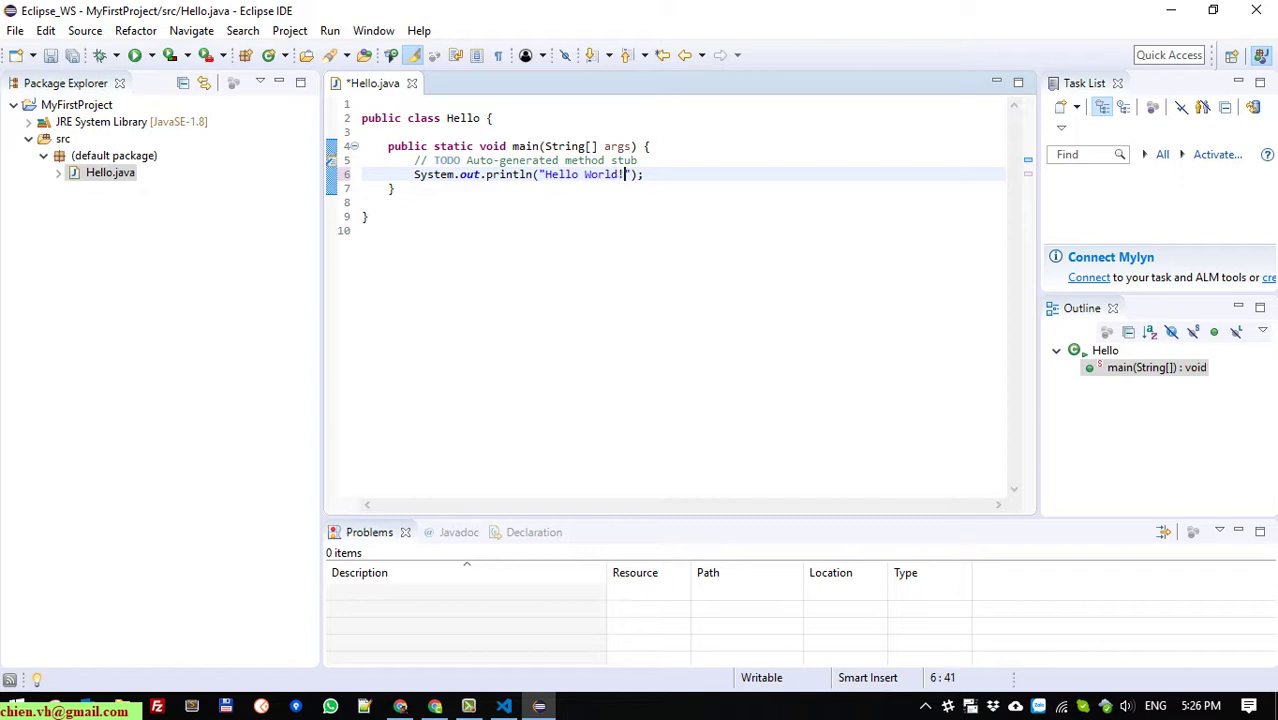
pyautogui.hotkey('ctrl', 's')
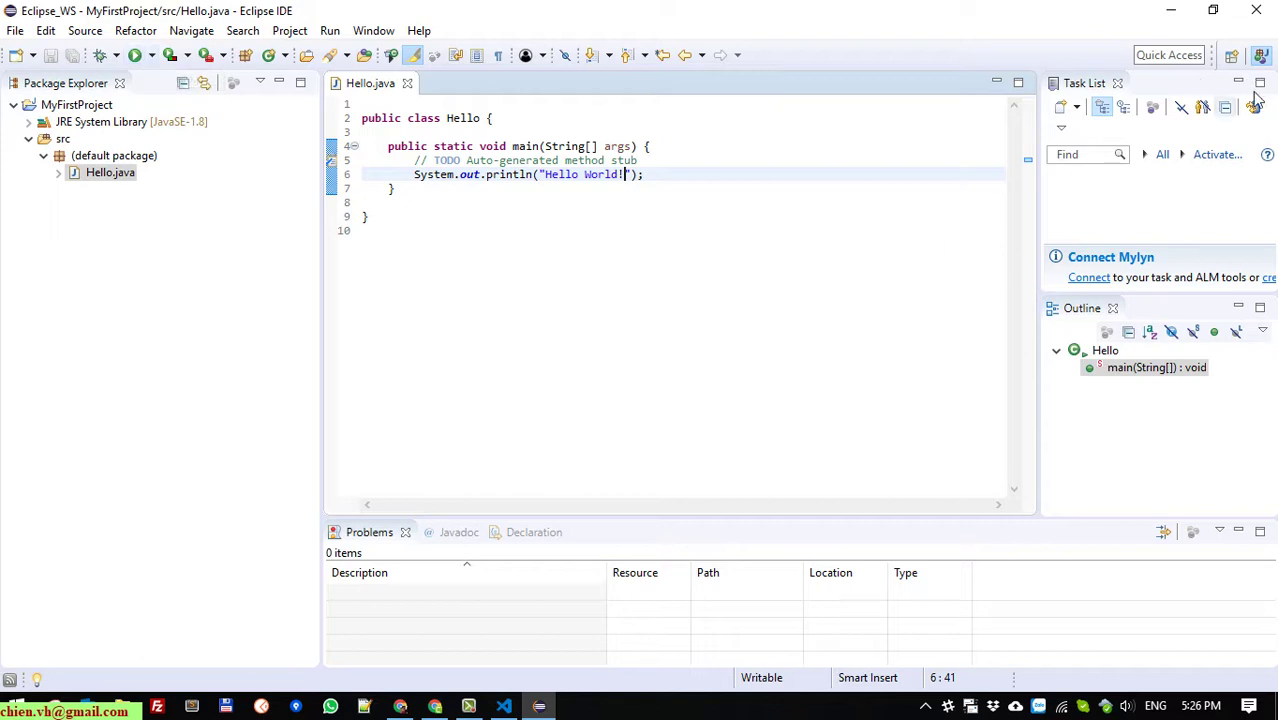
# Run the Hello program, enlarge the Console view upwards, and highlight its output line.
pyautogui.click(136, 55)
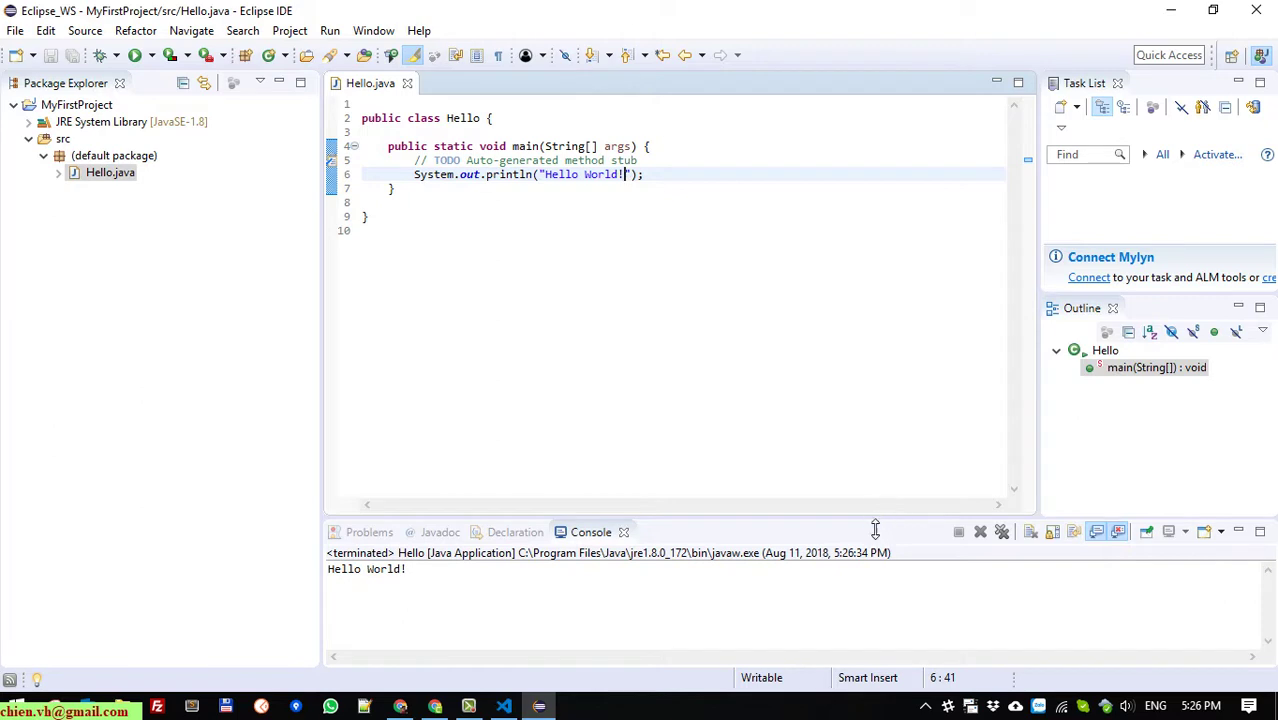
pyautogui.moveTo(874, 520); pyautogui.dragTo(852, 430)
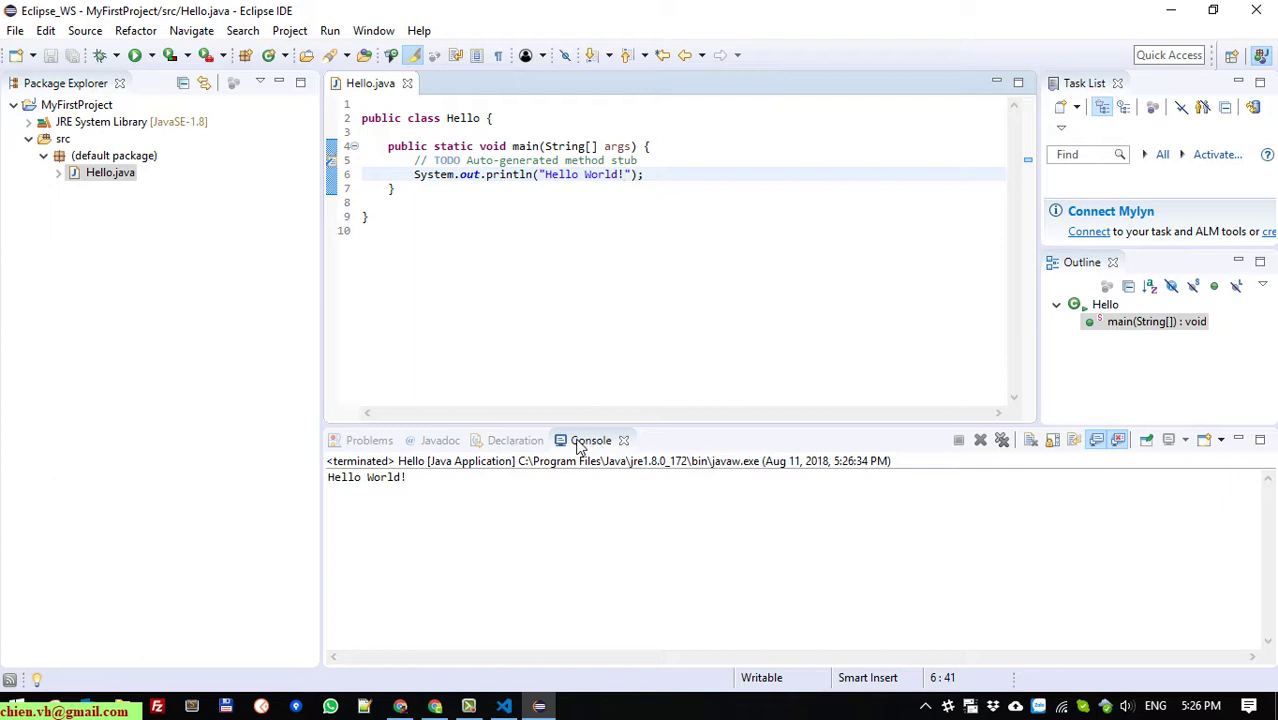
pyautogui.click(430, 486)
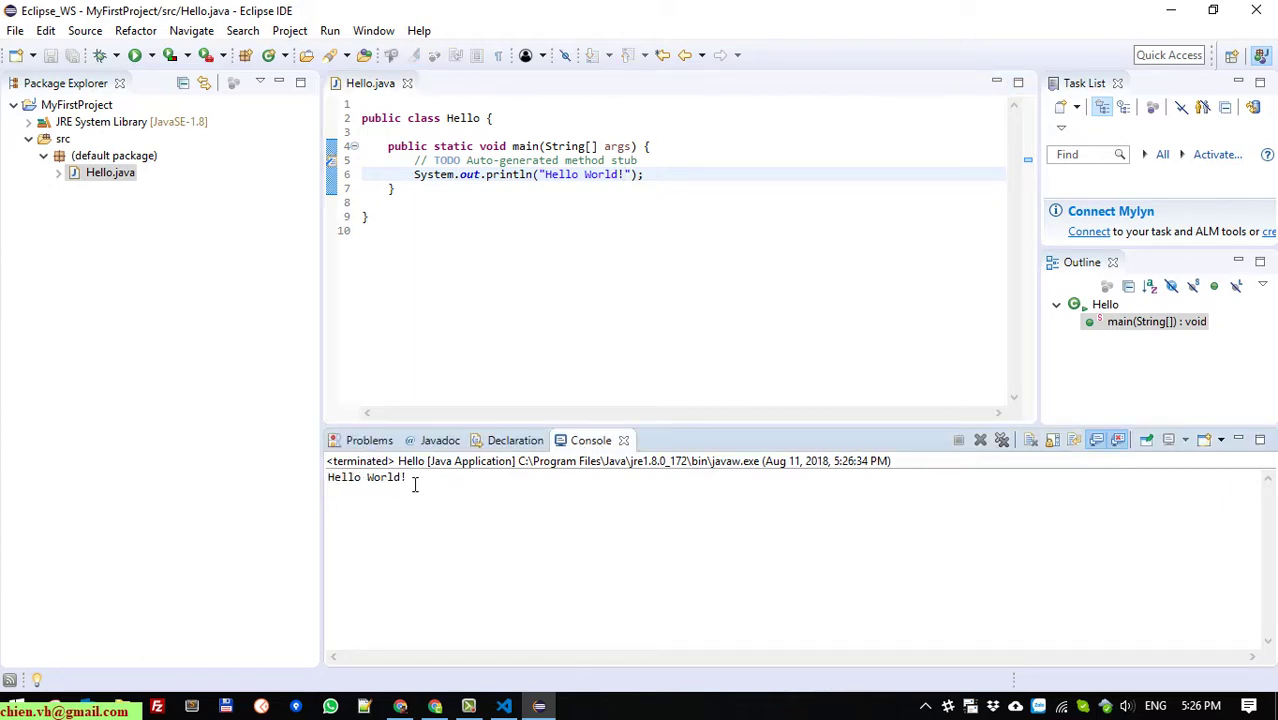
pyautogui.moveTo(414, 484); pyautogui.dragTo(271, 482)
# Extend the printed message with " - I'm" and the author's first name before the exclamation mark, and save Hello.java.
pyautogui.click(604, 278)
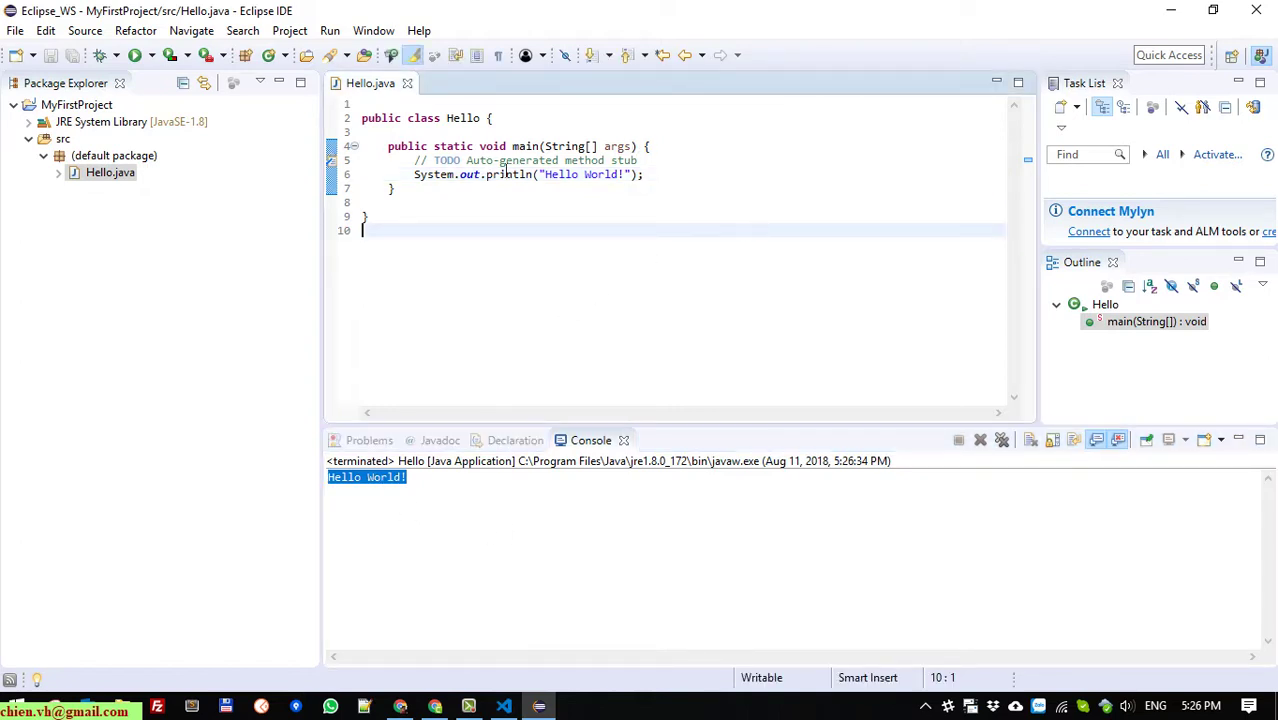
pyautogui.click(645, 177)
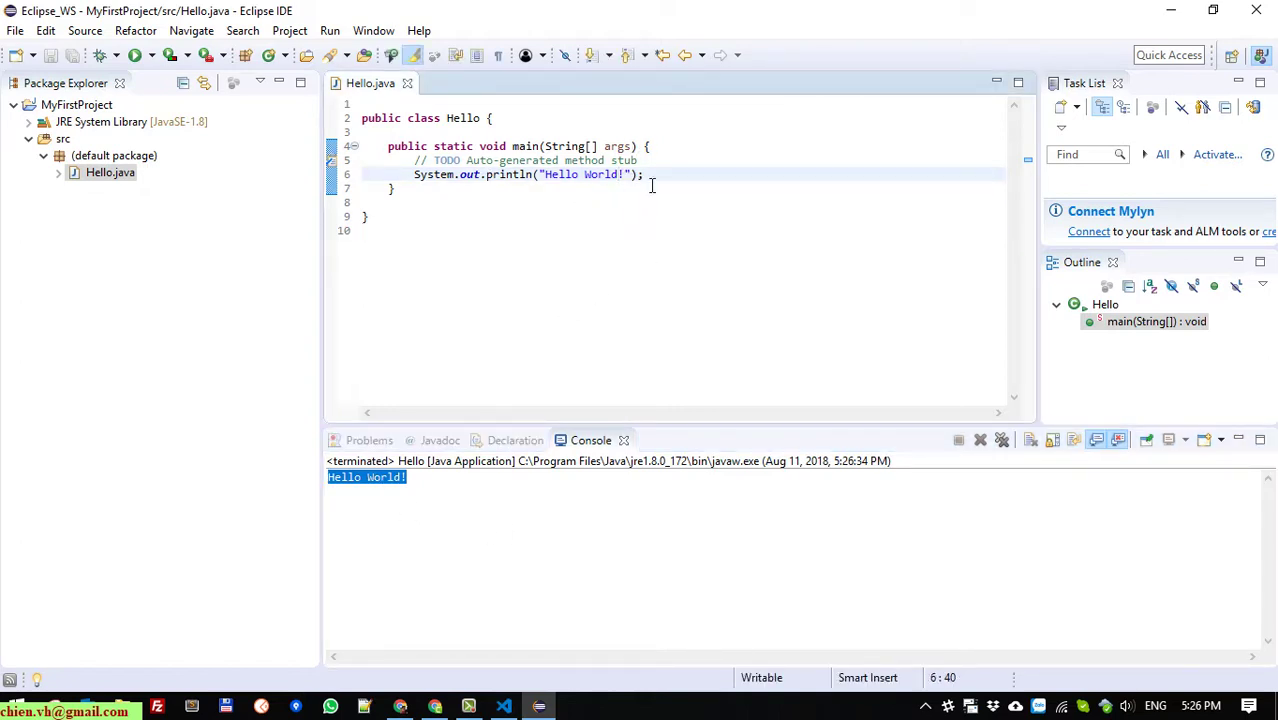
pyautogui.write('- ')
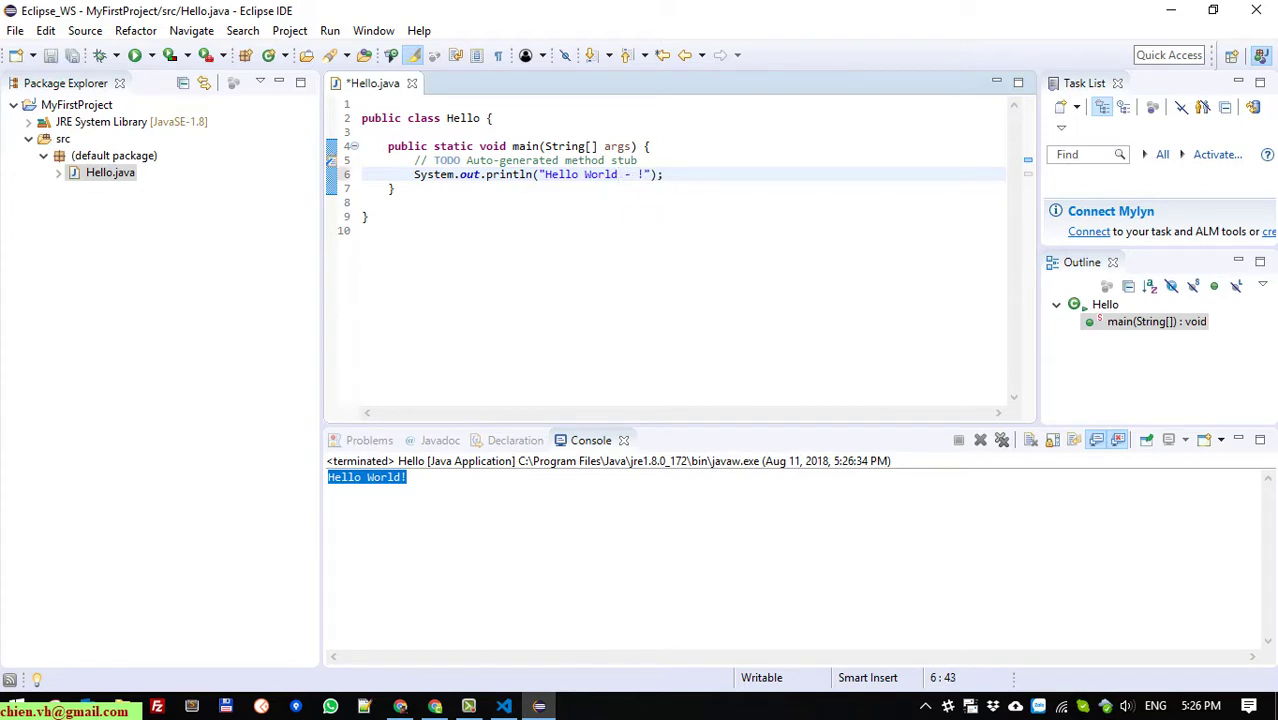
pyautogui.write("I'm Chien")
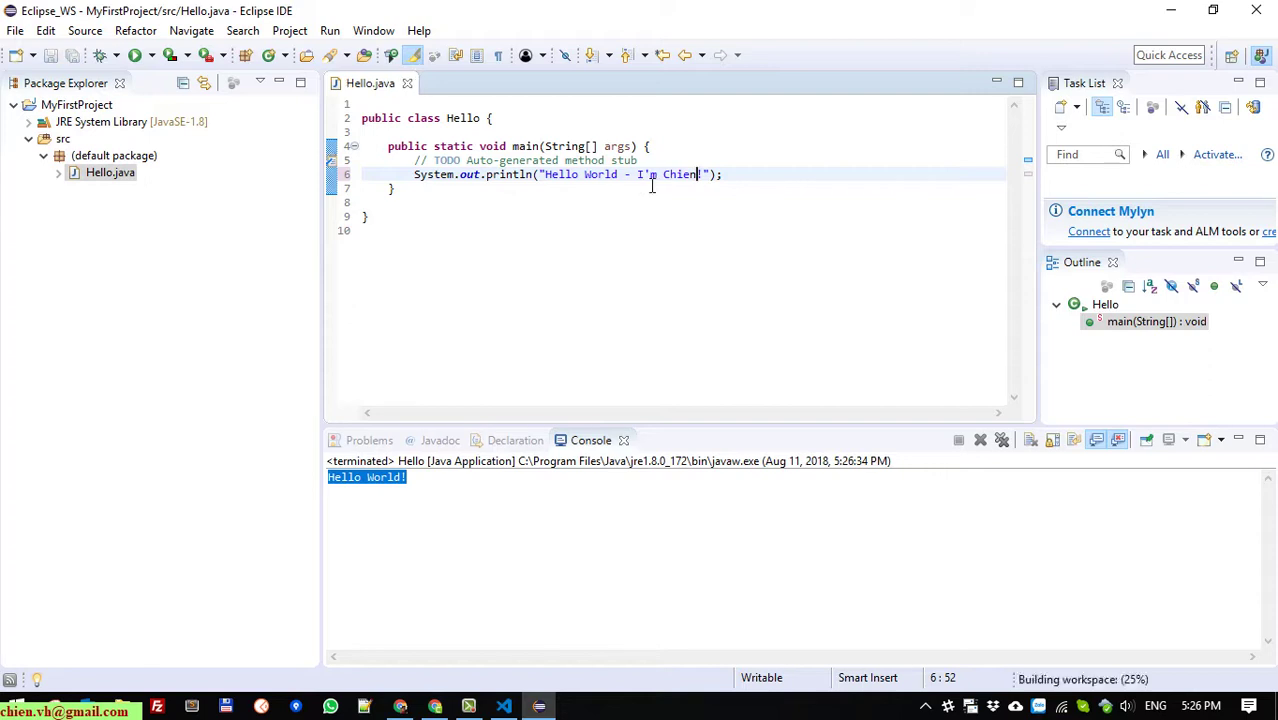
# Run Hello.java as a Java Application and highlight the output line in the Console.
pyautogui.rightClick(495, 245)
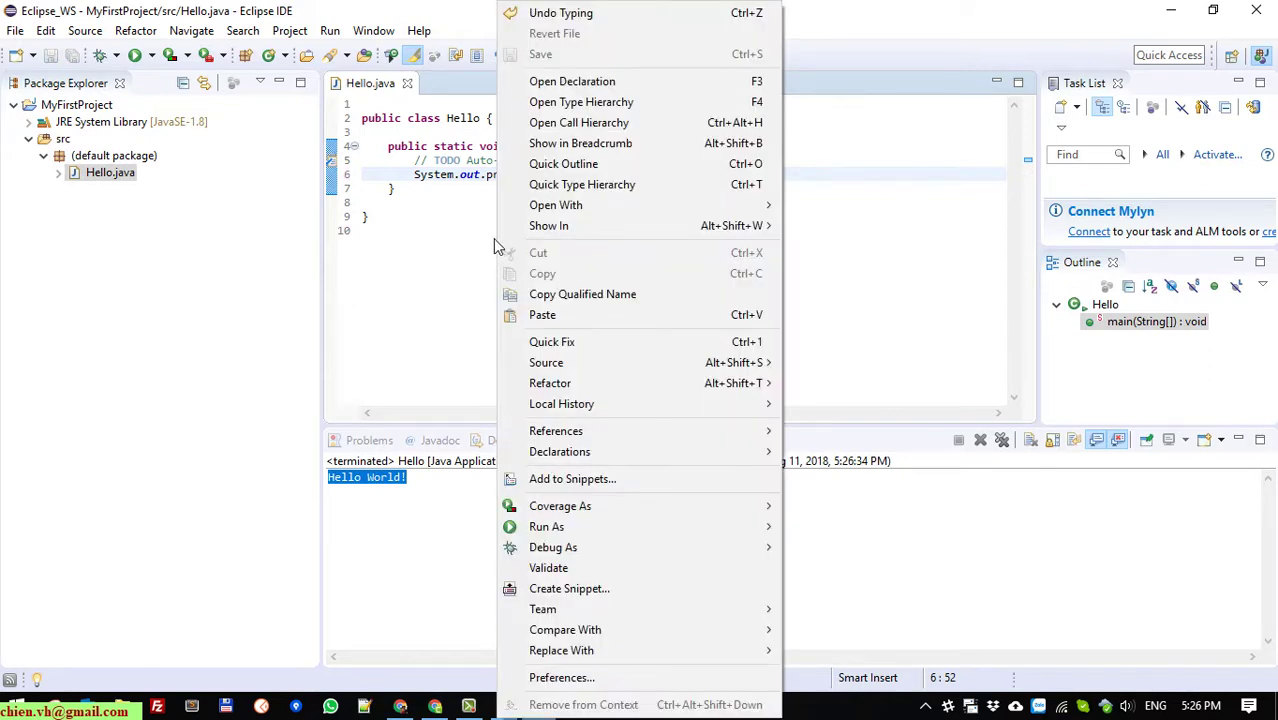
pyautogui.moveTo(736, 532)
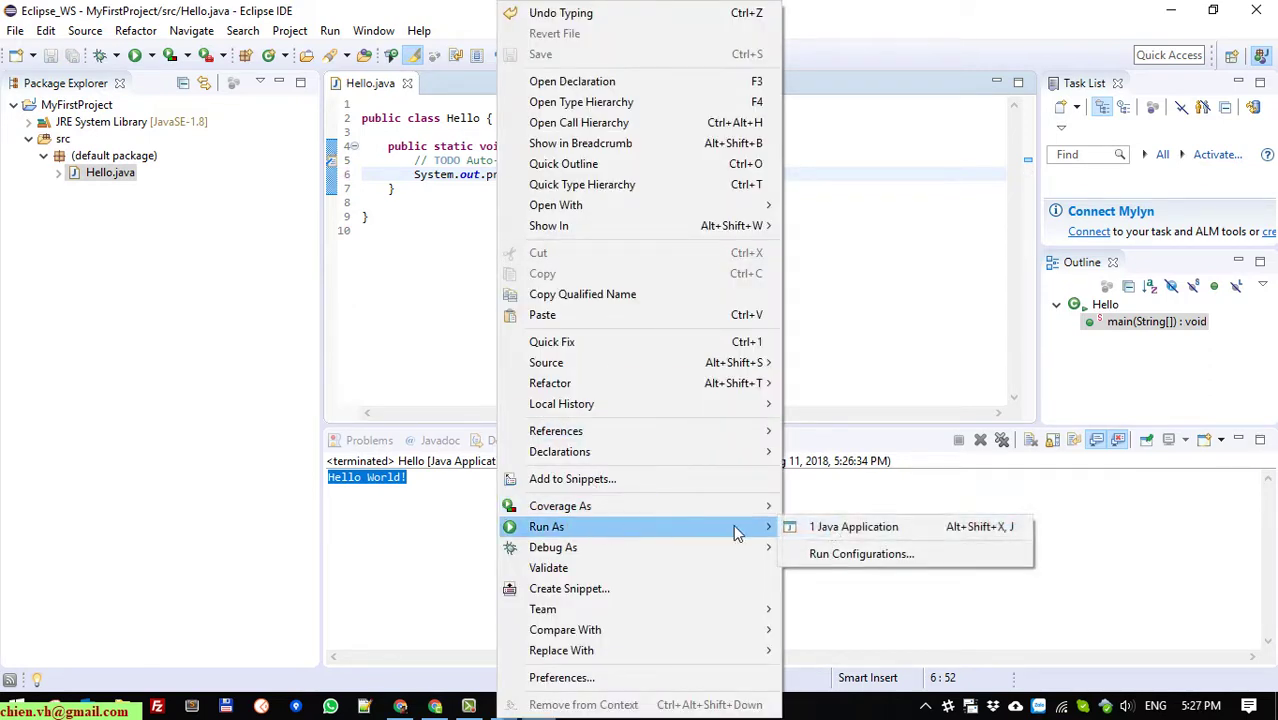
pyautogui.click(851, 526)
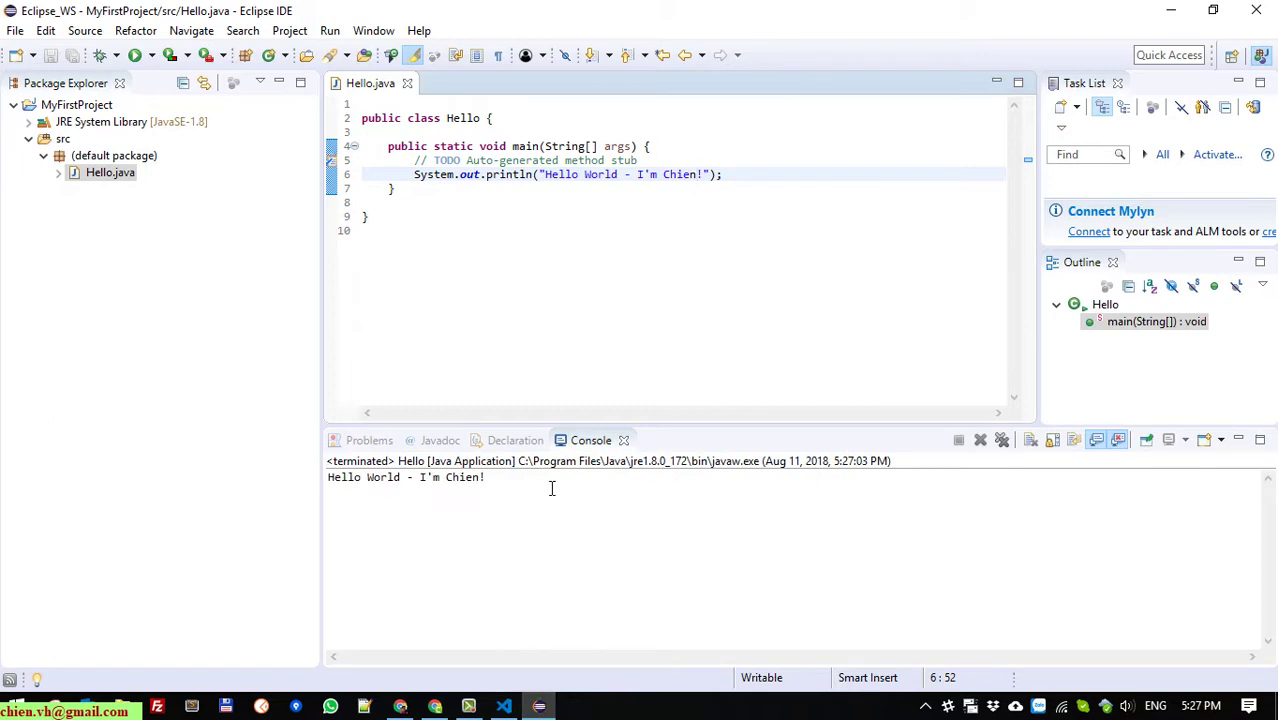
pyautogui.moveTo(552, 484); pyautogui.dragTo(305, 466)
pyautogui.click(770, 233)
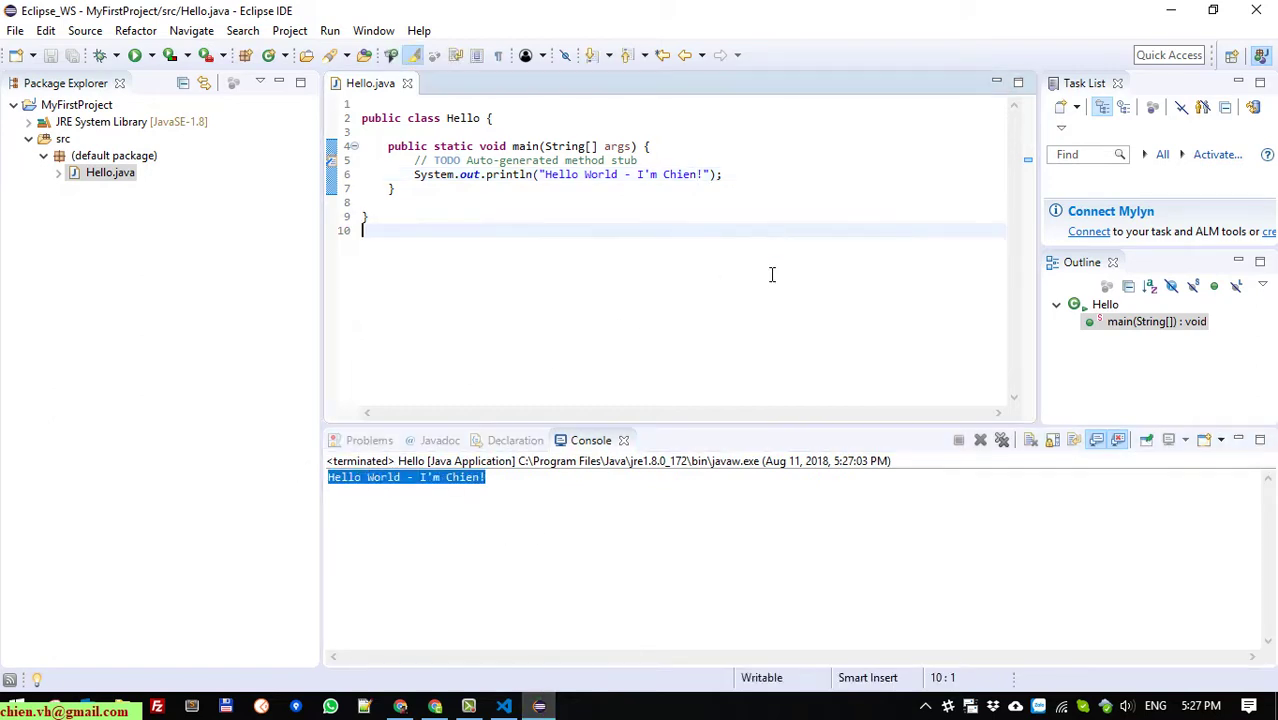
pyautogui.click(537, 202)
pyautogui.click(687, 122)
pyautogui.click(709, 231)
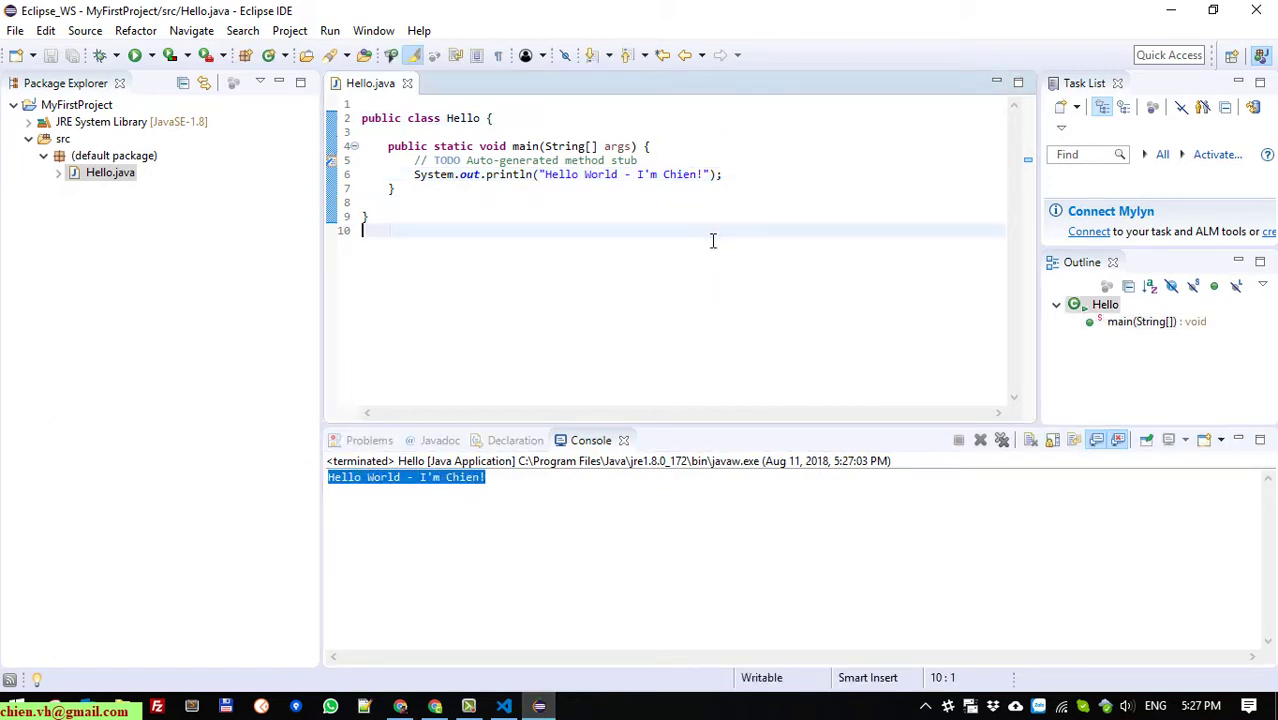